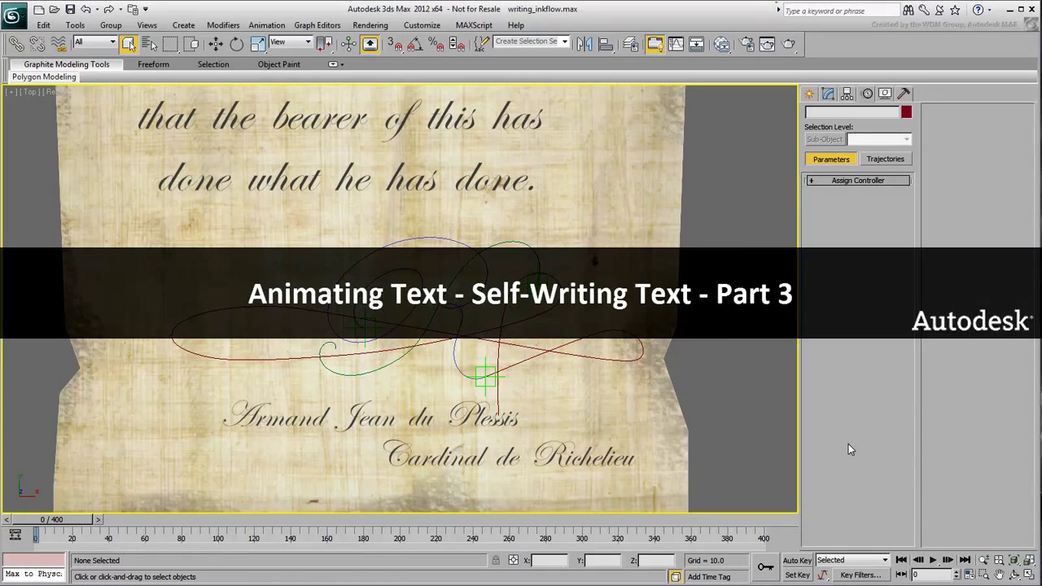
Preview the point helpers travelling along the signature curves in wireframe, then orbit to a tilted parchment view.
key(F3)
mouse_move(72, 521)
mouse_down()
mouse_move(430, 537)
mouse_move(519, 556)
mouse_move(598, 539)
mouse_move(37, 539)
mouse_up()
key(F3)
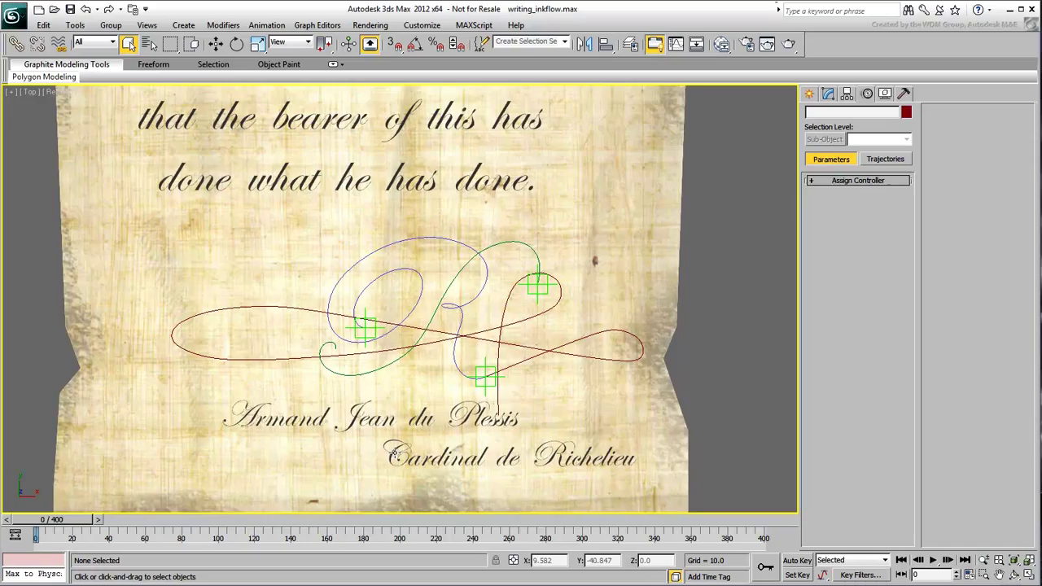
alt+middle_drag(393, 450, 438, 442)
Create Cylinder001 on the parchment with radius 2.765 and height 16.924, with edged faces shown.
click(809, 94)
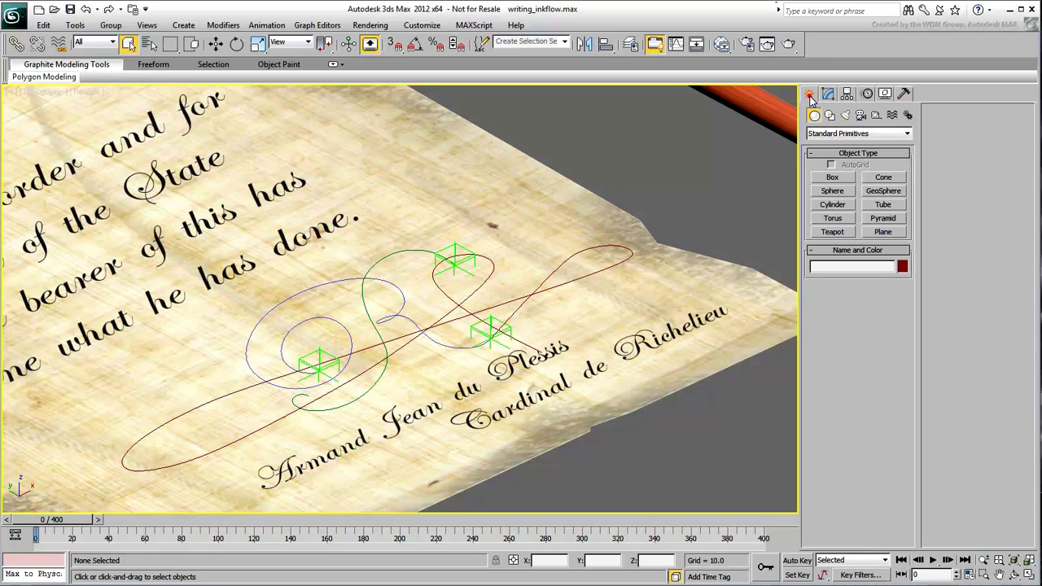
click(833, 205)
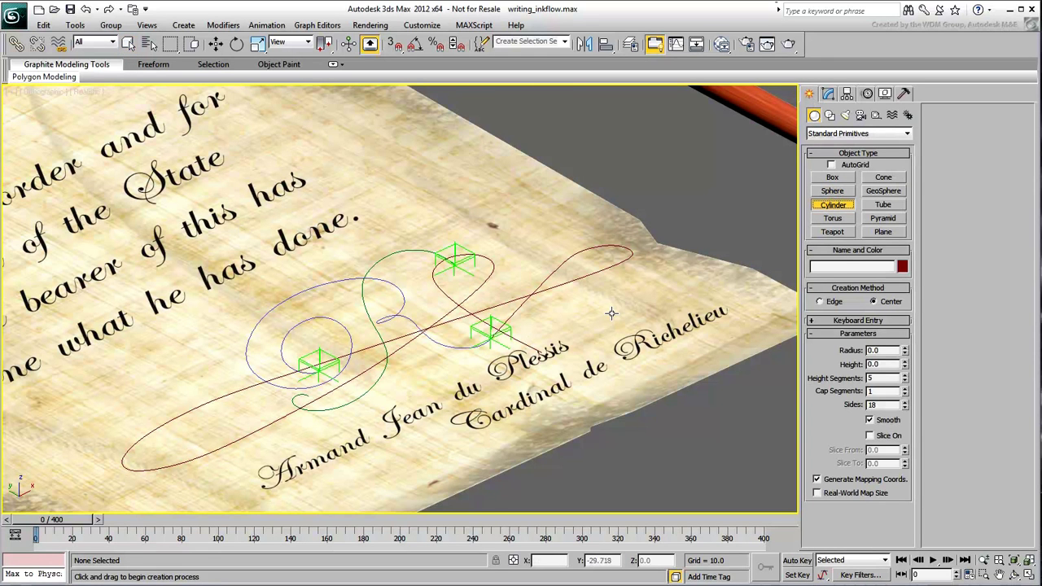
drag(609, 311, 620, 308)
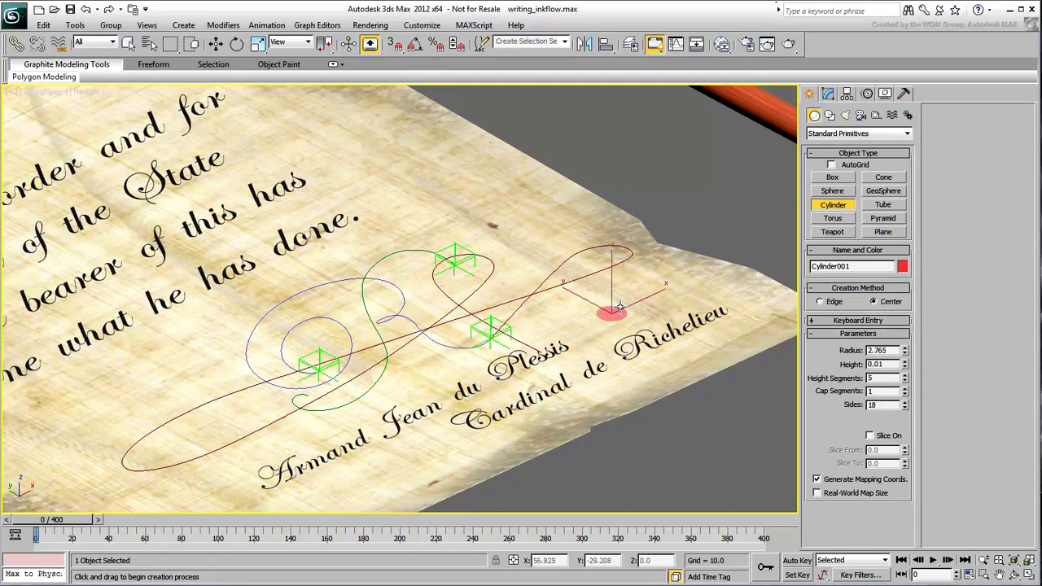
click(610, 213)
key(F4)
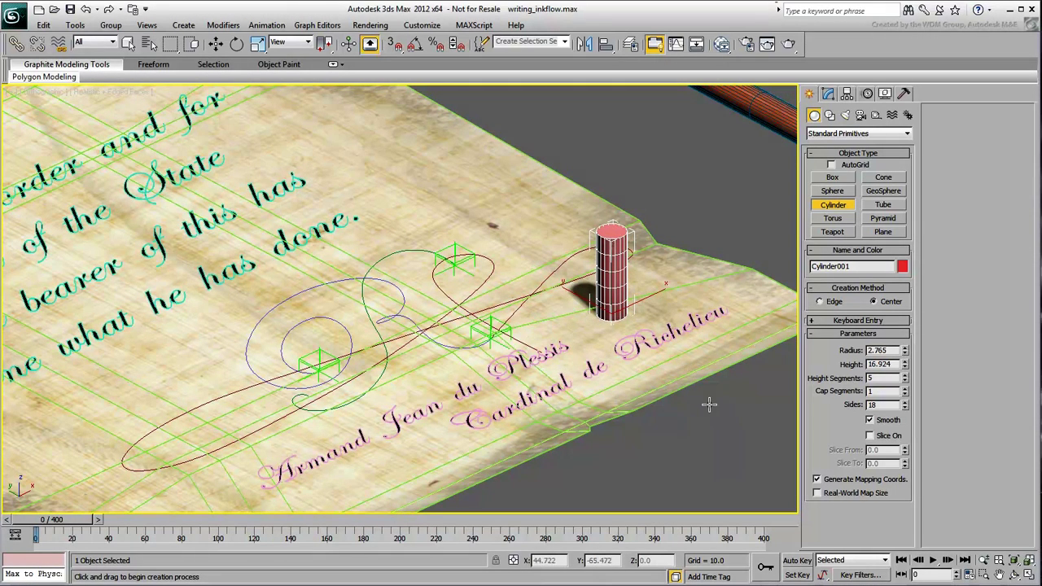
Apply PathDeform (WSM) to the cylinder, pick Sig-Path-01 as its path, and move it onto the path.
click(827, 94)
click(907, 131)
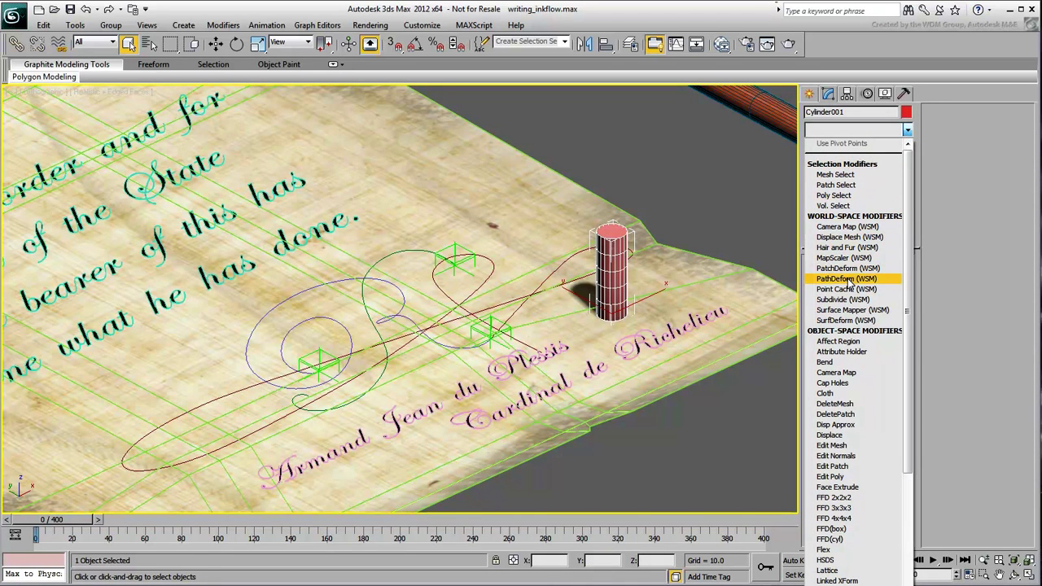
click(849, 281)
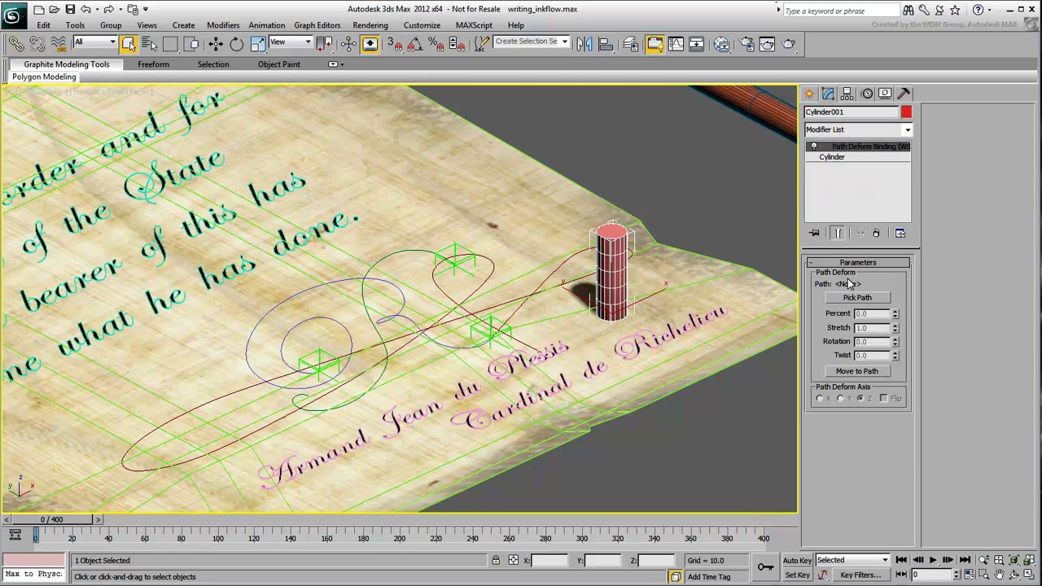
click(853, 298)
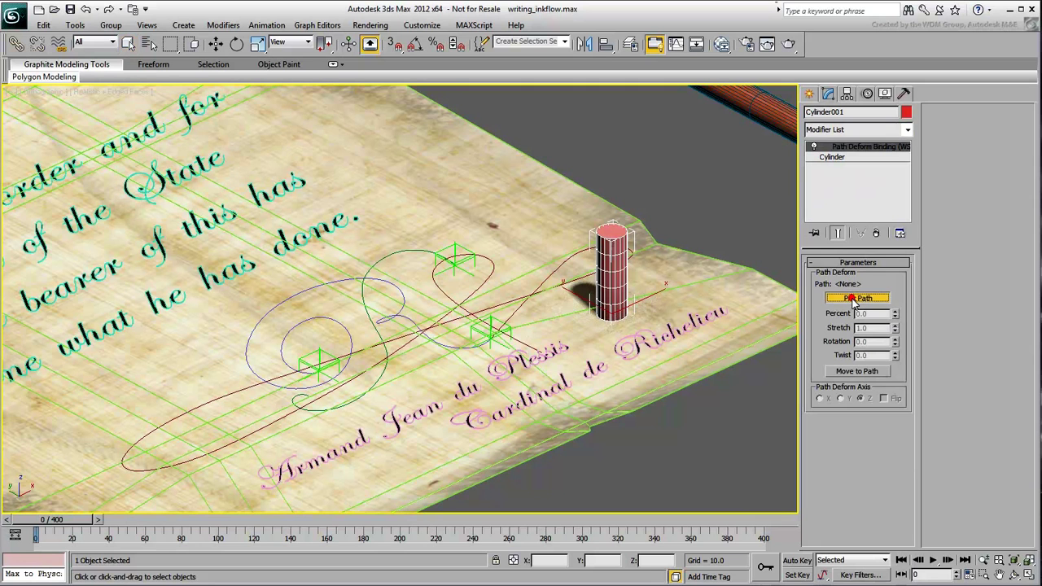
click(400, 252)
key(w)
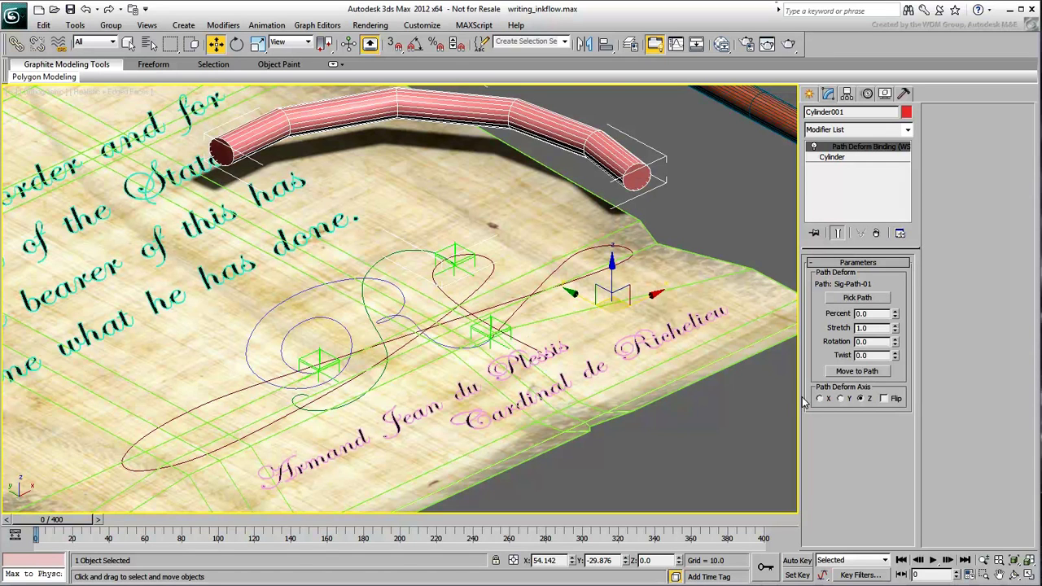
click(860, 372)
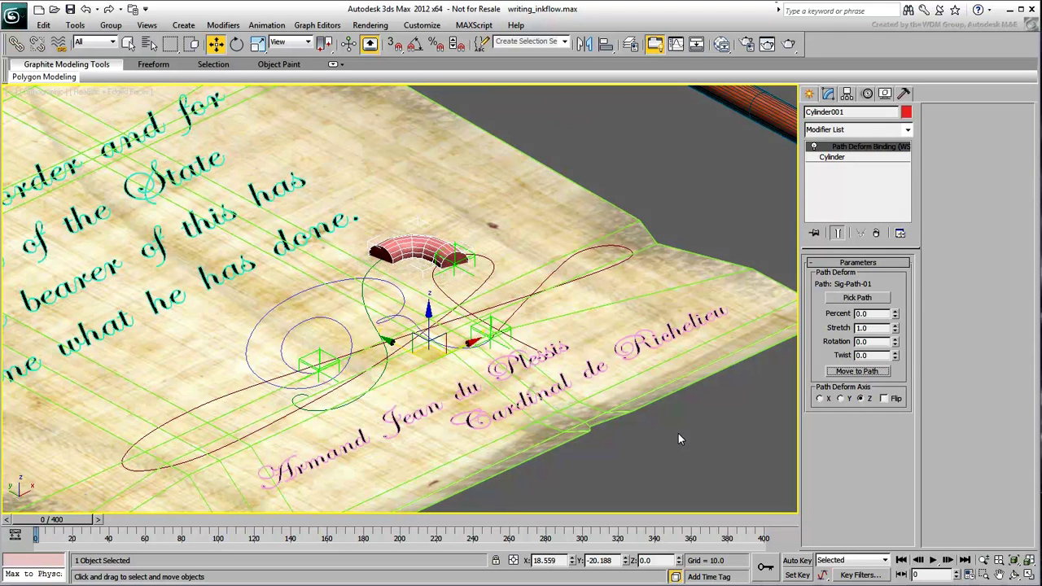
Reduce Cylinder001's base radius to 0.4 so it becomes a thin tube.
click(837, 157)
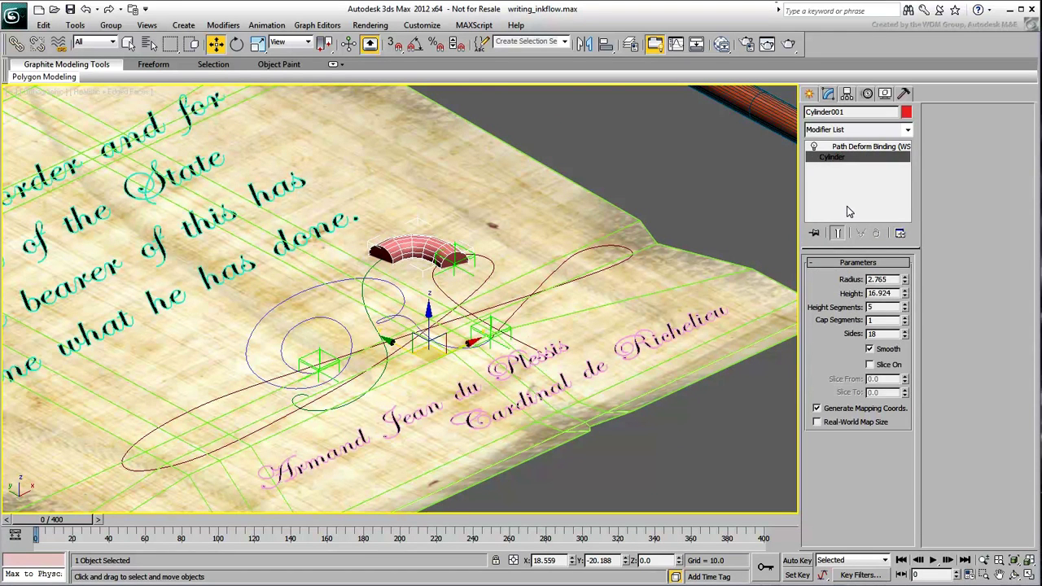
drag(904, 281, 906, 335)
double_click(893, 280)
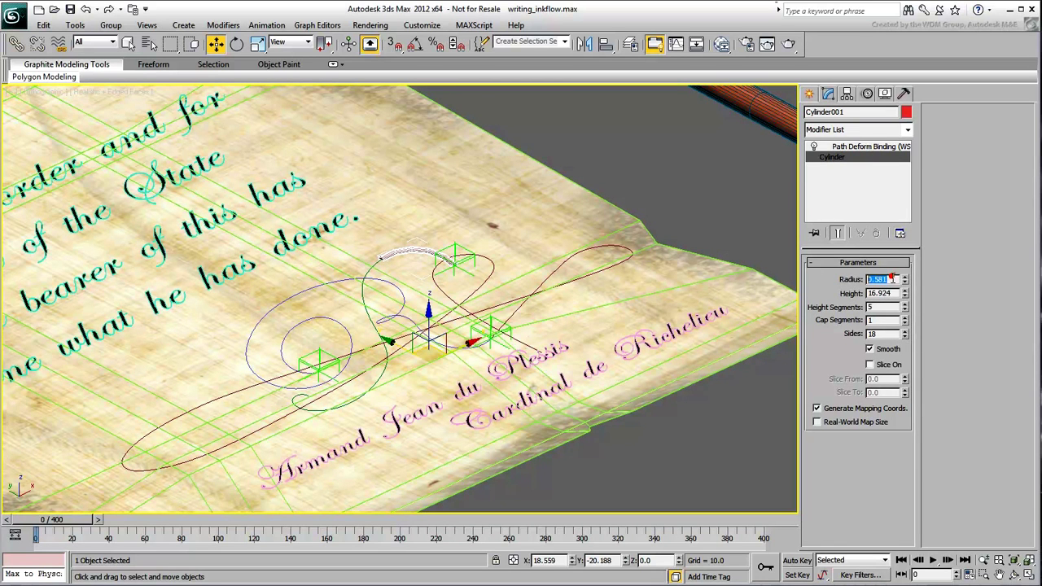
text(0.4)
key(Return)
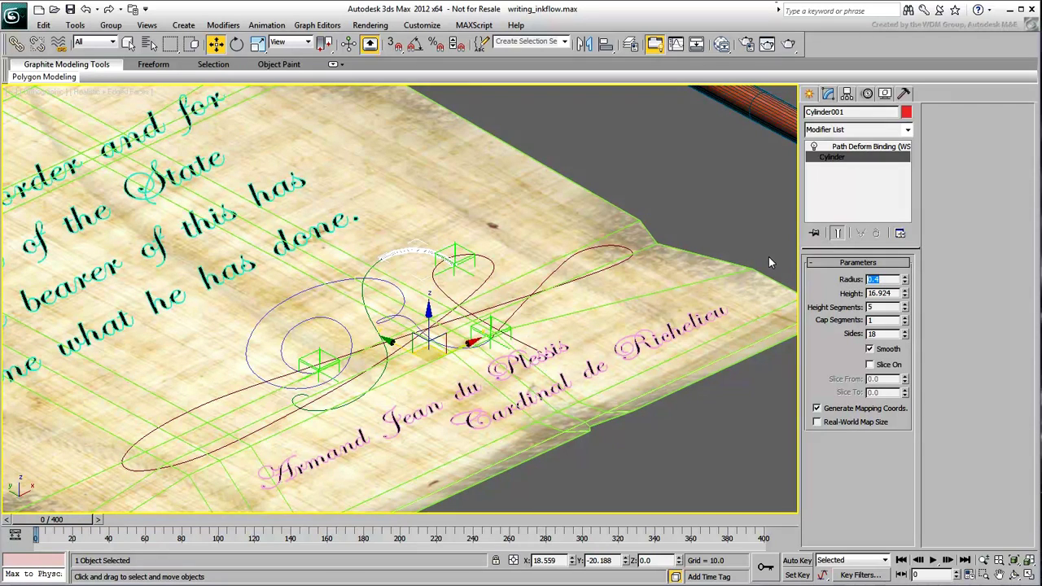
alt+middle_drag(682, 291, 676, 297)
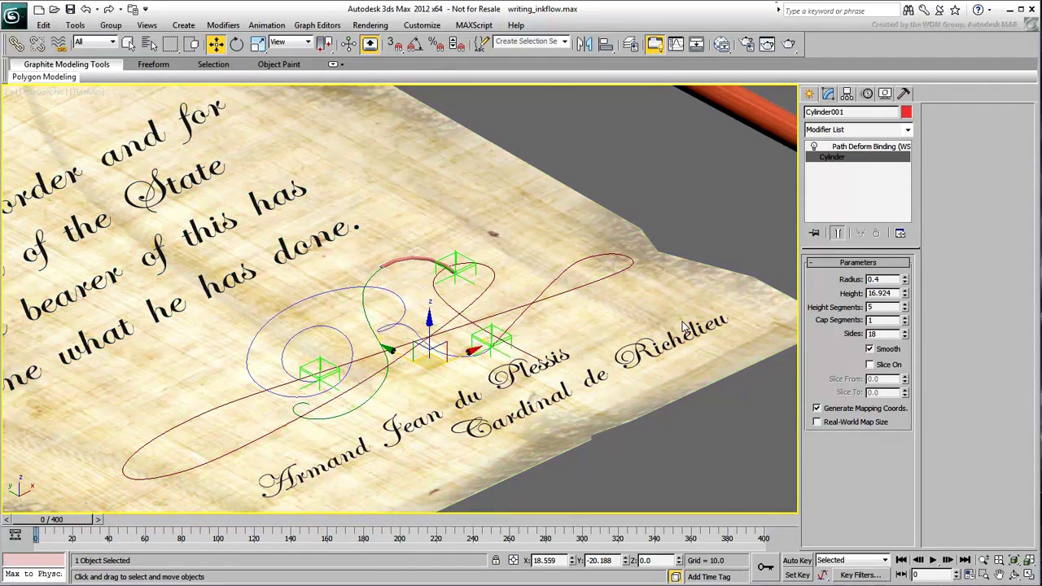
middle_drag(595, 293, 456, 293)
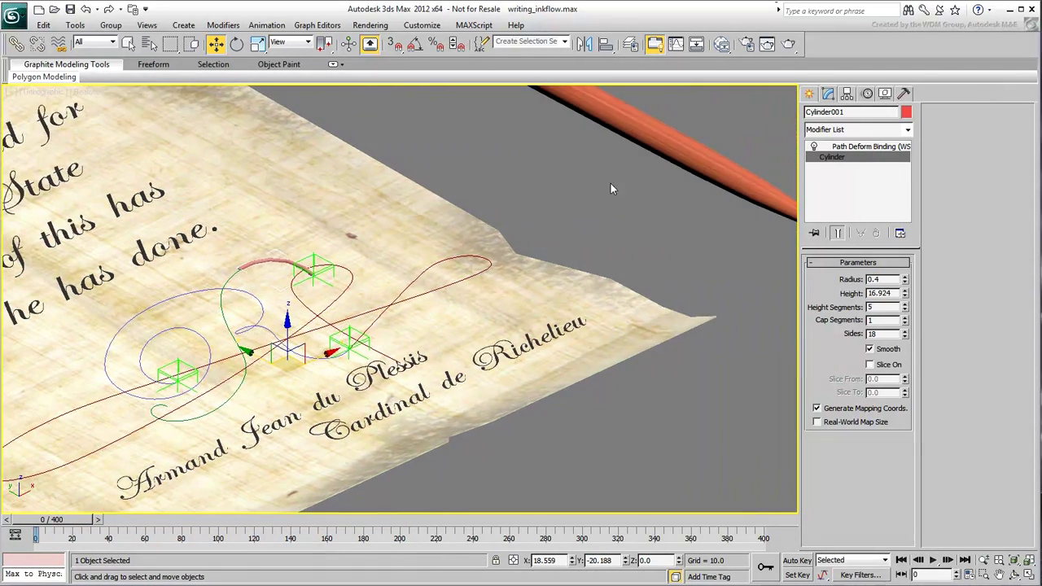
Assign the Ink material from the Slate Material Editor to Cylinder001.
click(722, 45)
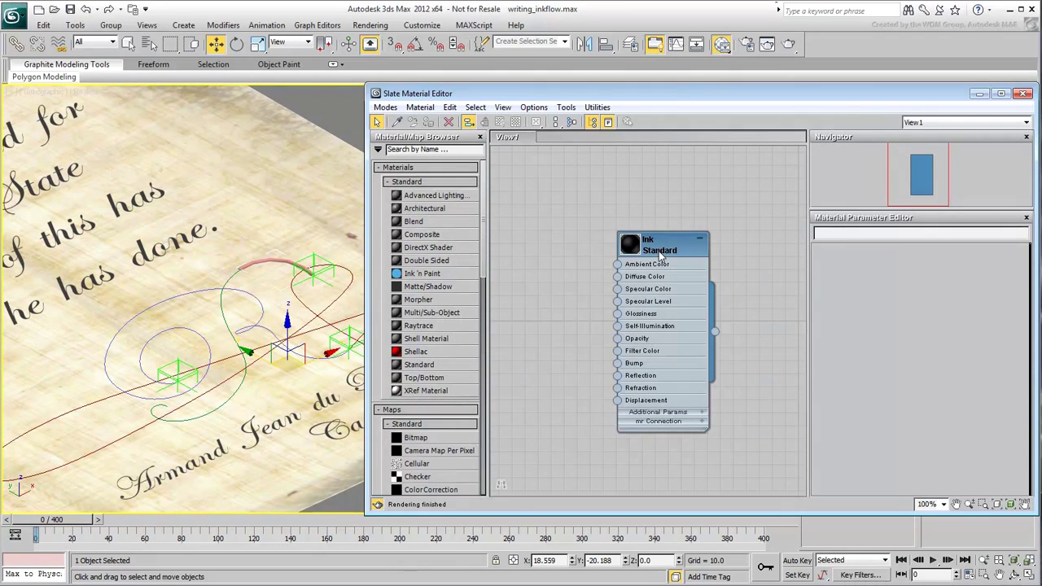
click(658, 251)
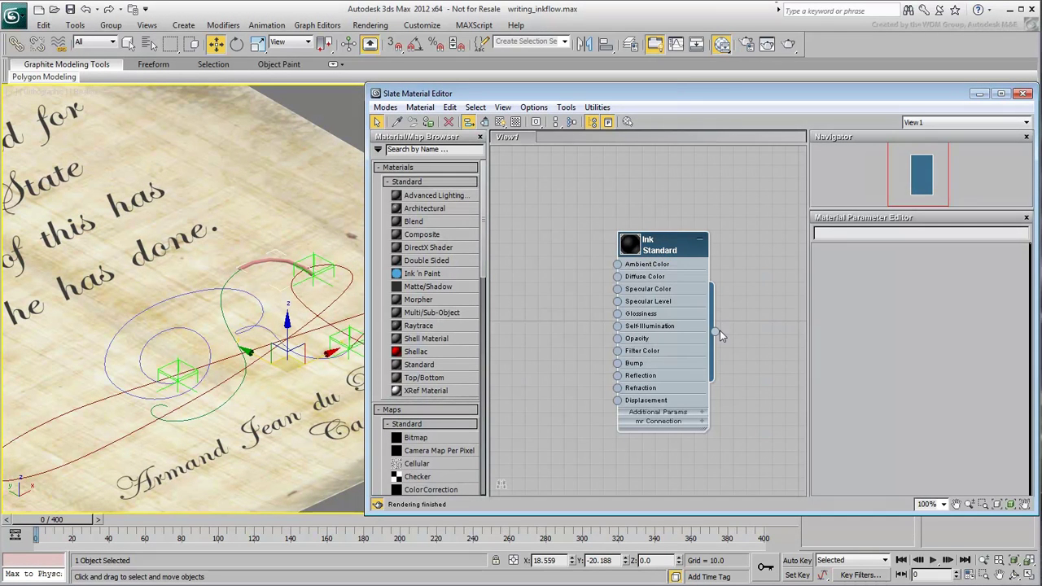
drag(716, 332, 254, 269)
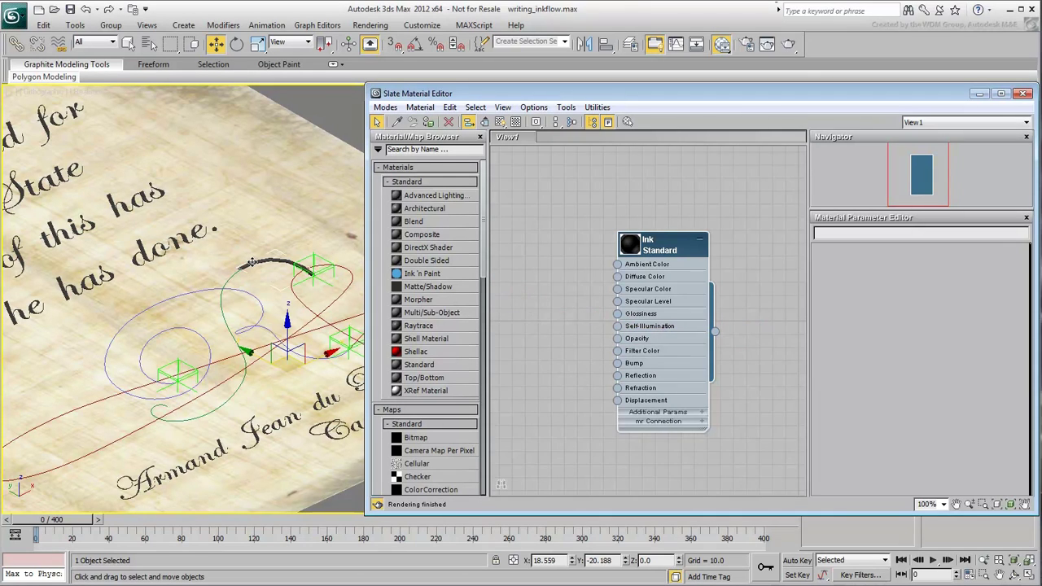
click(1024, 93)
scroll(543, 312, up, 3)
middle_drag(542, 311, 575, 296)
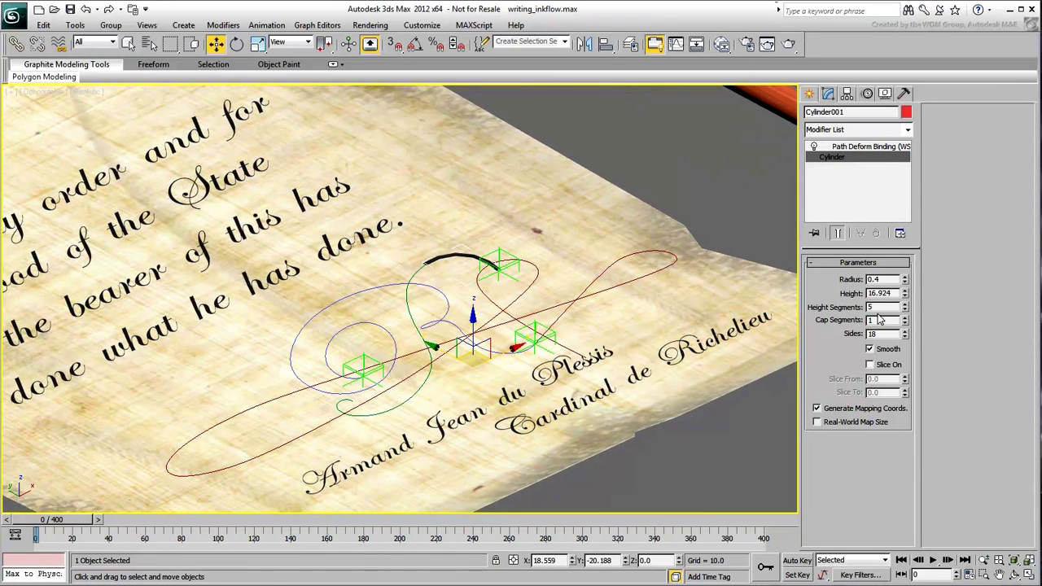
Raise the Path Deform Binding's Stretch value to 4.92.
click(869, 149)
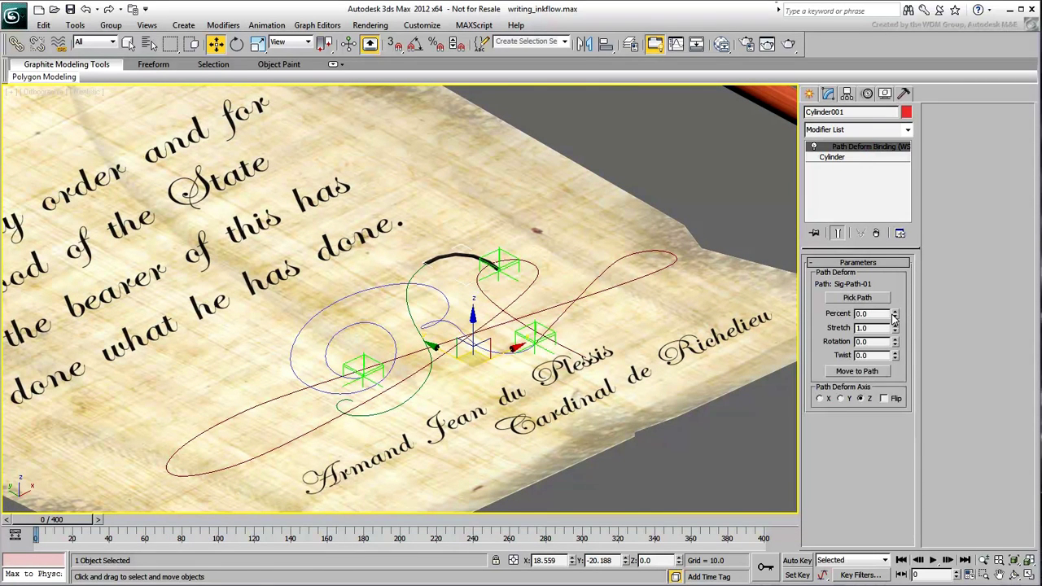
drag(896, 329, 879, 77)
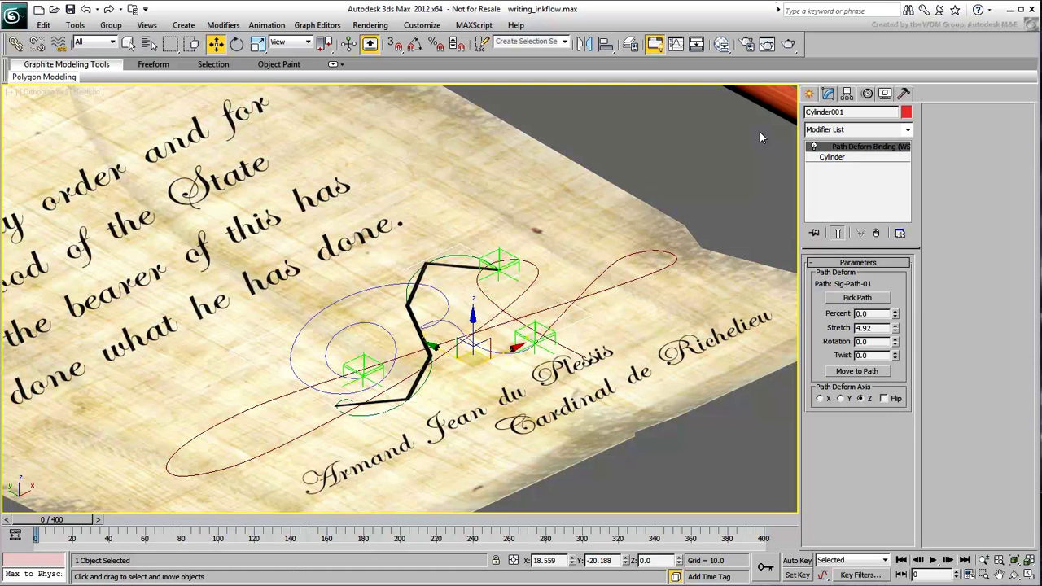
Raise Cylinder001's height segments to 200 so the stroke curves smoothly.
click(854, 156)
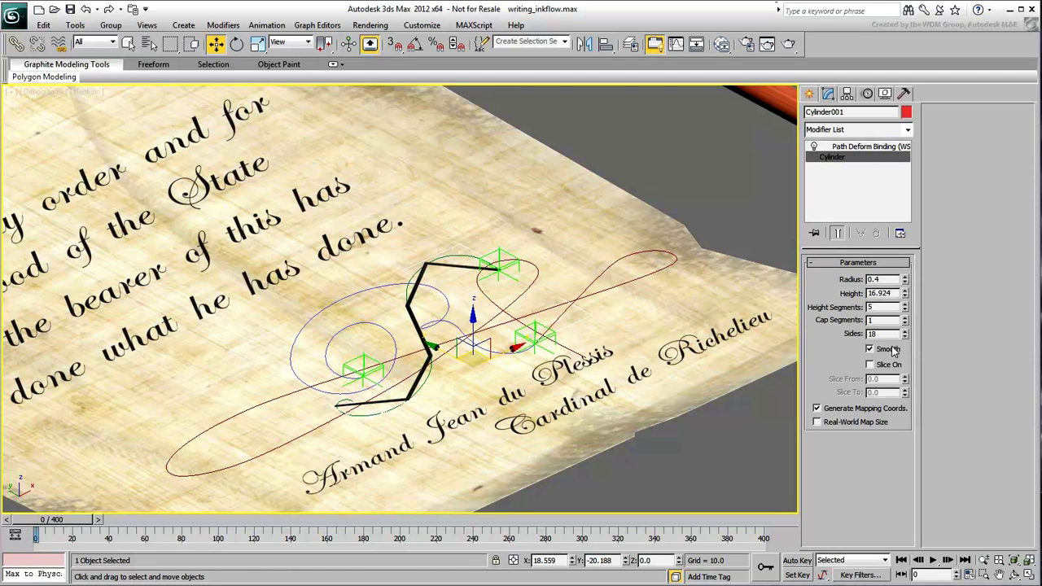
drag(906, 312, 906, 254)
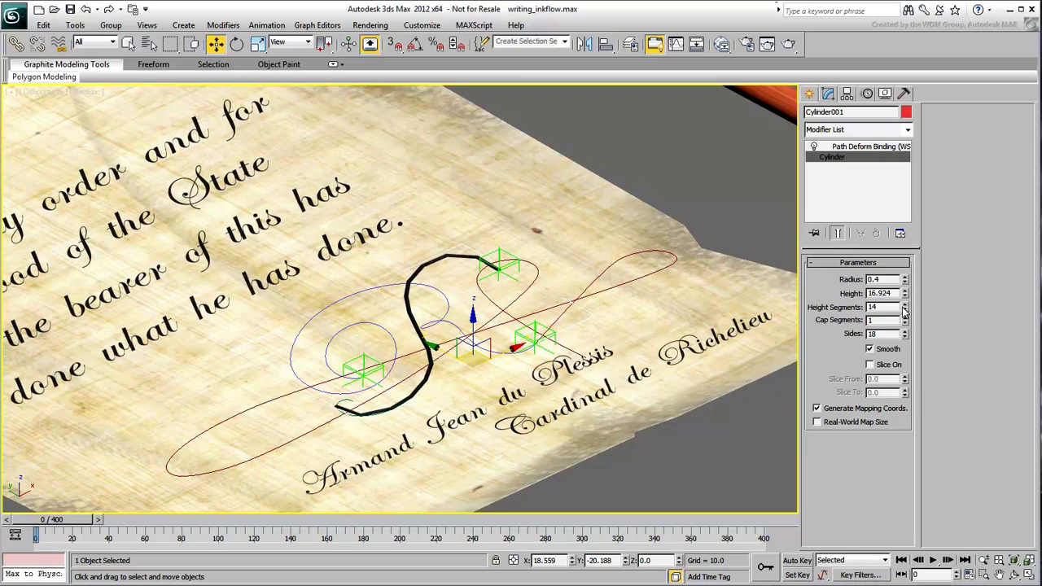
drag(905, 306, 885, 53)
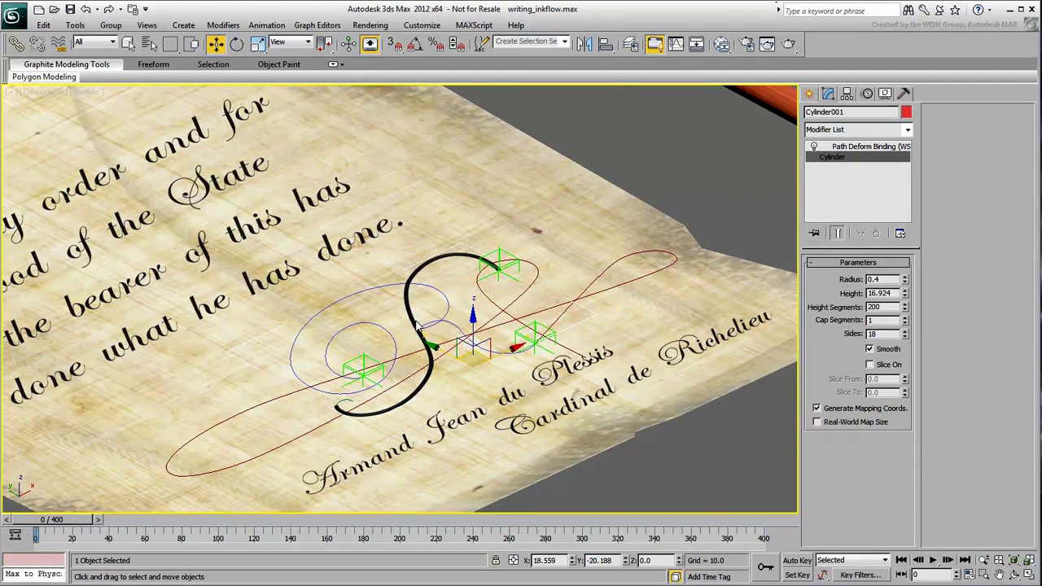
scroll(430, 326, up, 4)
Turn Edged Faces off so the ink stroke shows as solid black.
key(F4)
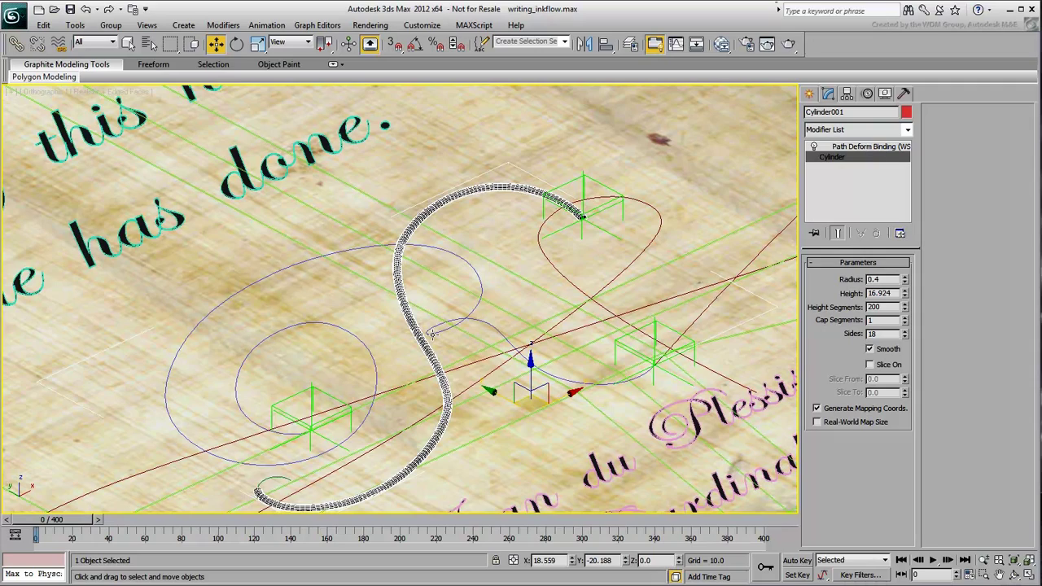
key(F4)
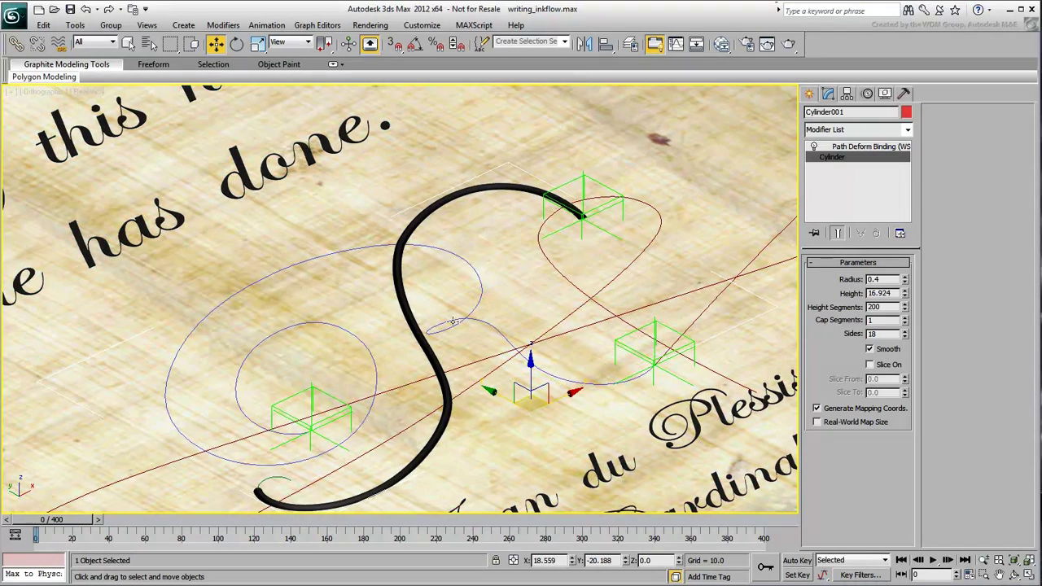
scroll(468, 302, up, 2)
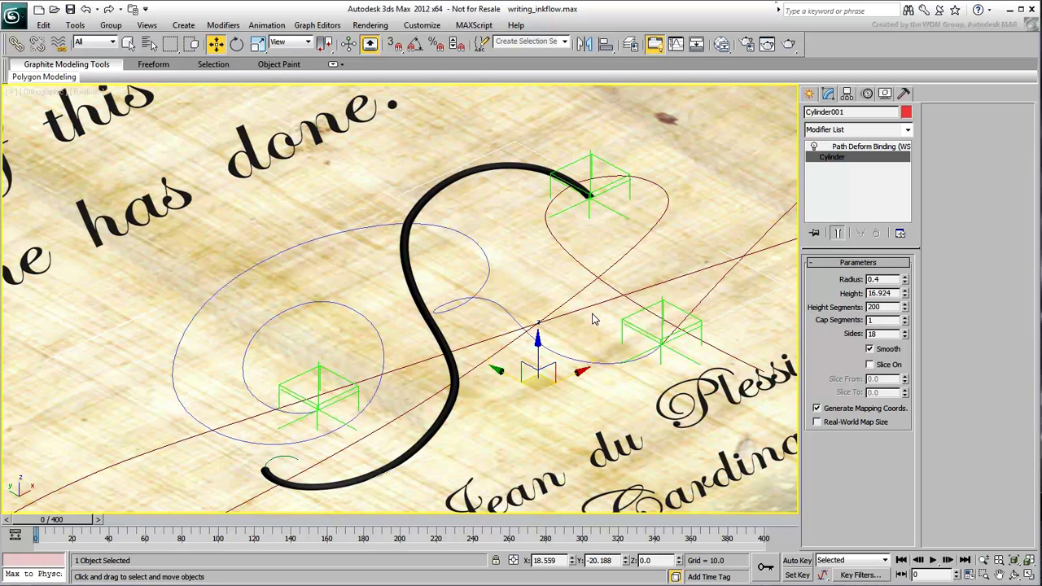
Tune the Path Deform Stretch down and back up until it reads 5.215.
click(858, 151)
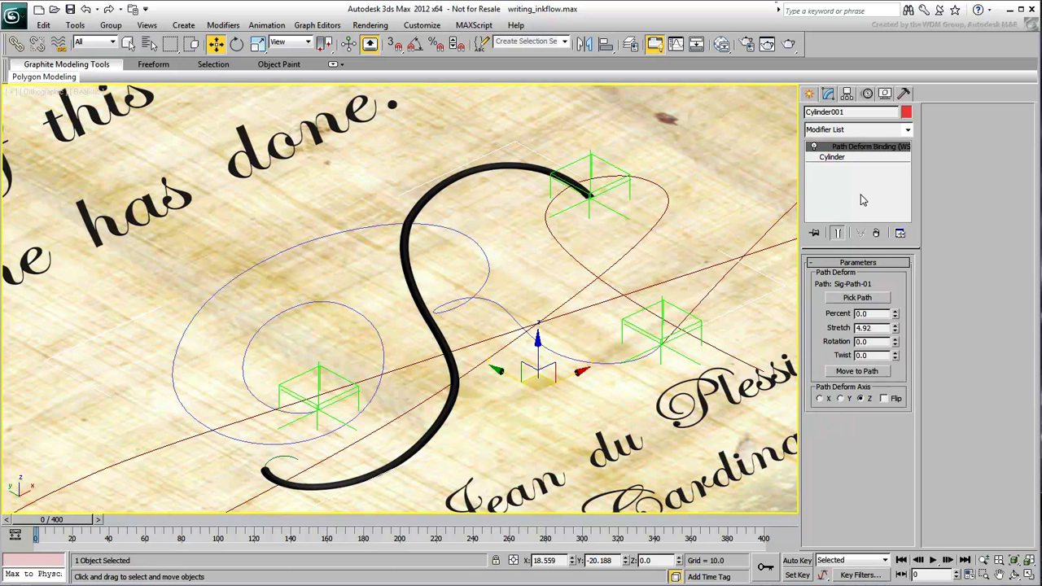
drag(897, 332, 900, 400)
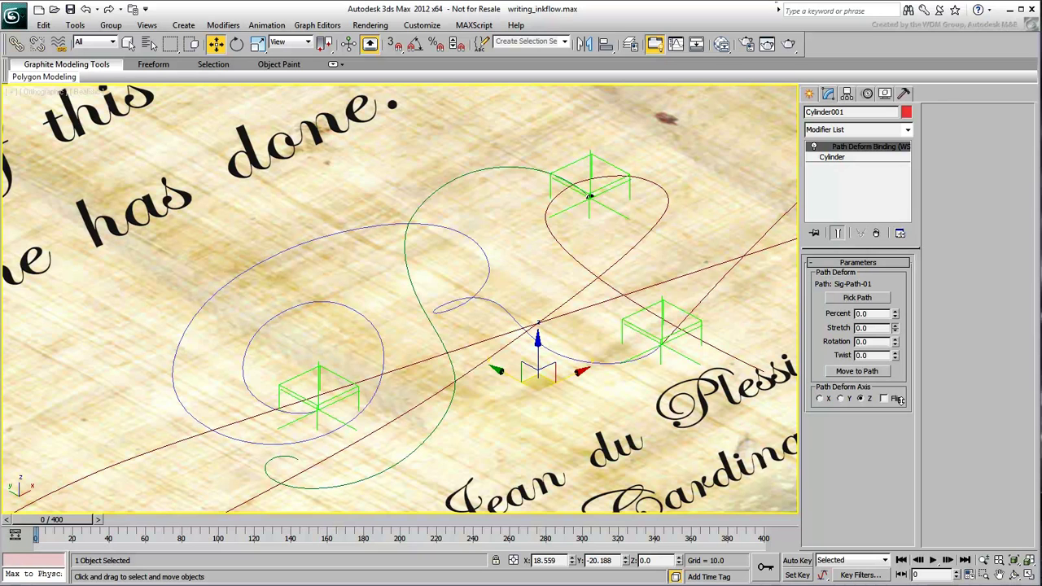
drag(899, 399, 899, 327)
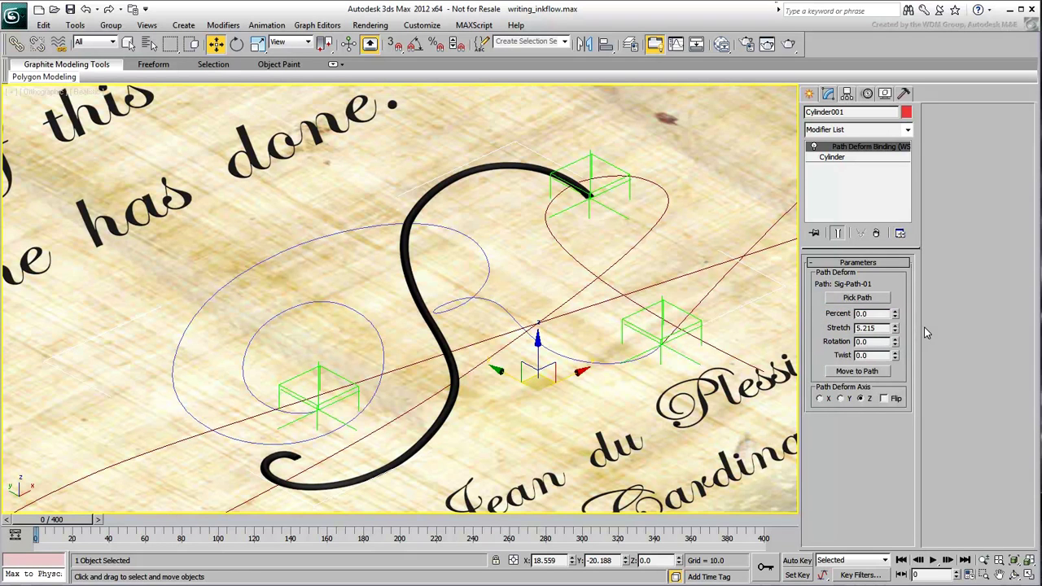
Begin wiring Cylinder001's Path Deform Binding Stretch to the point helper's Path Constraint.
right_click(401, 259)
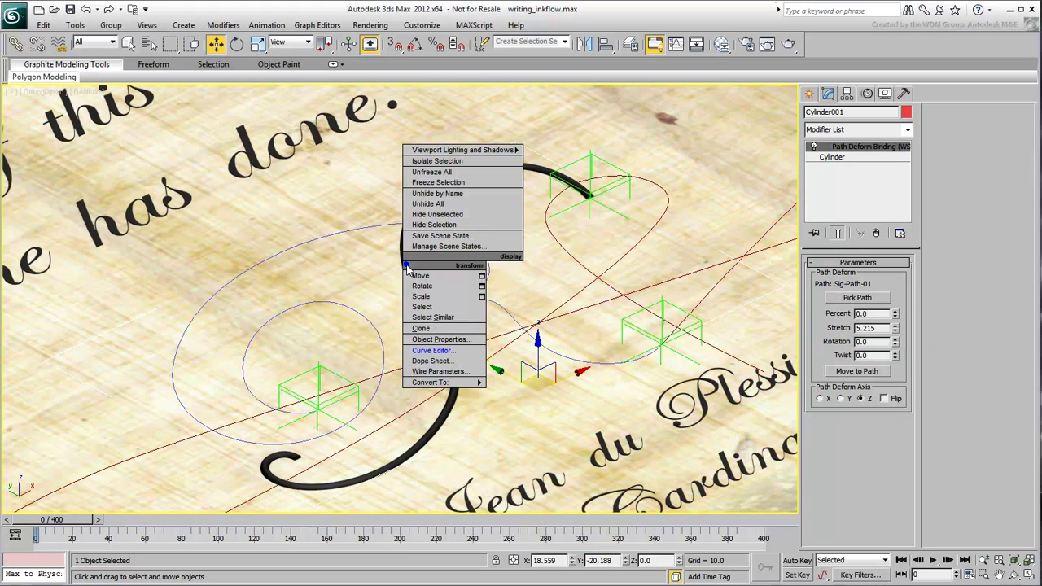
click(438, 371)
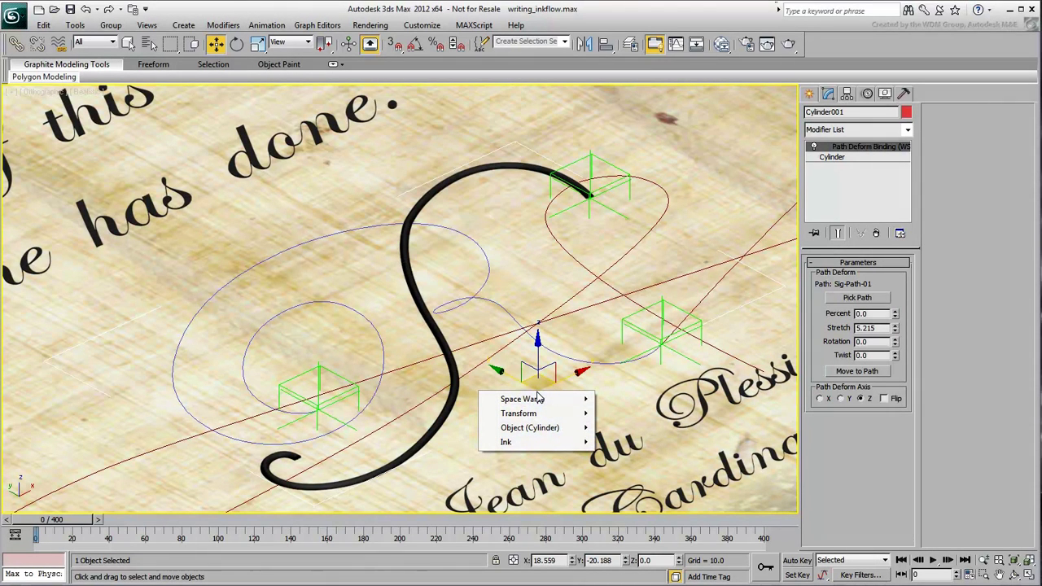
click(537, 399)
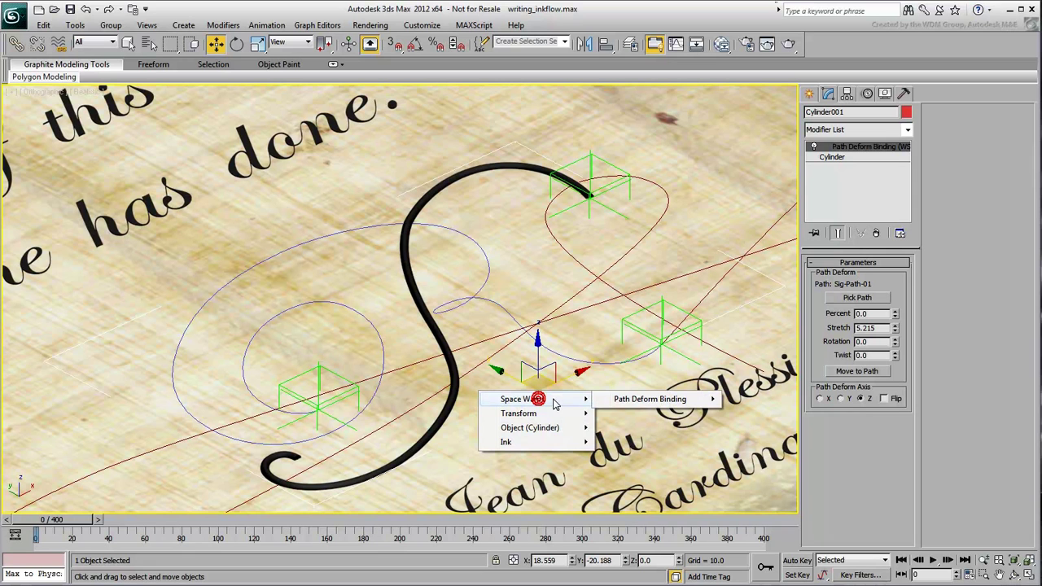
mouse_move(649, 408)
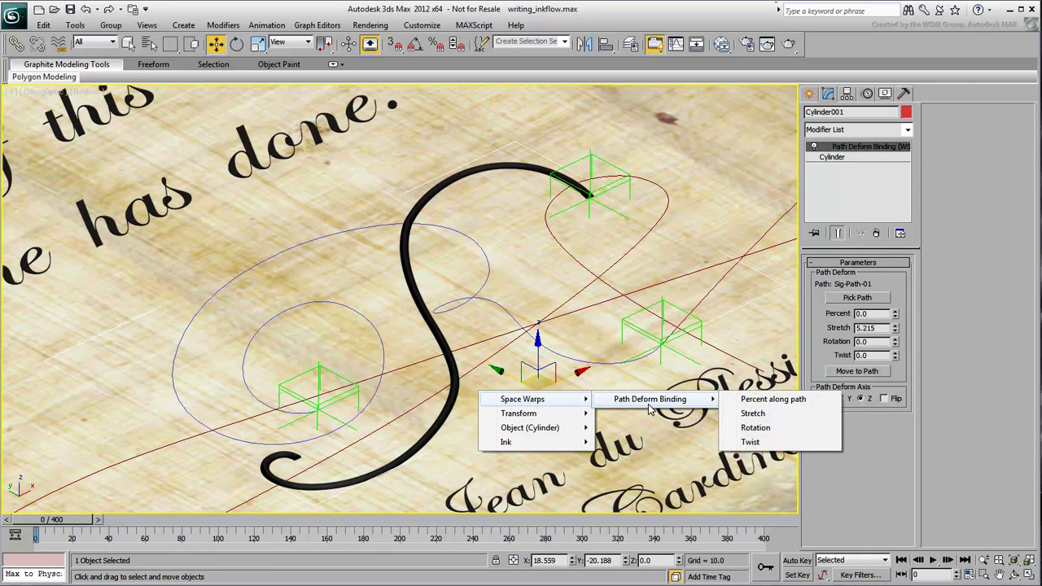
click(753, 413)
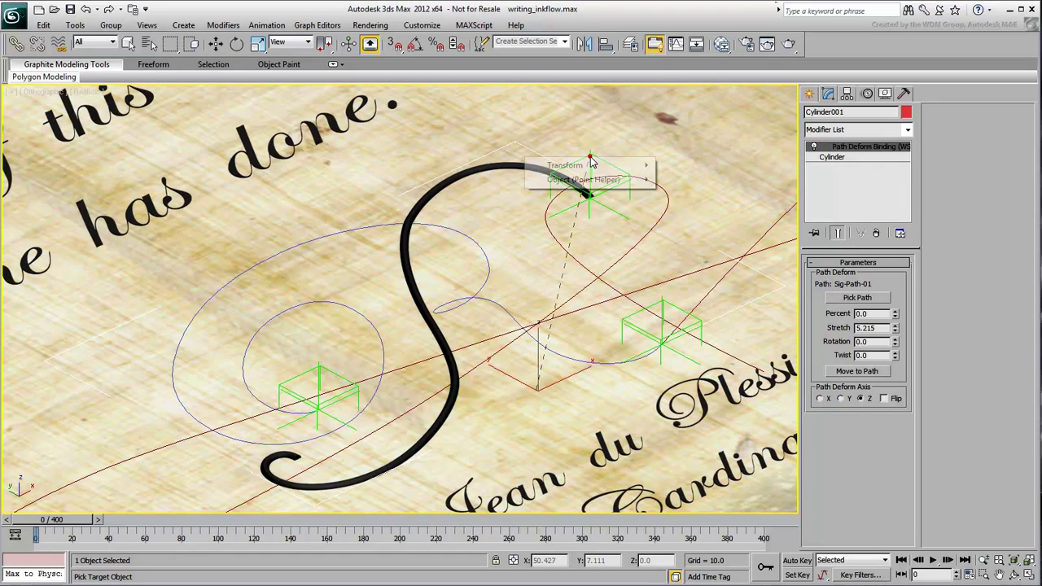
mouse_move(591, 164)
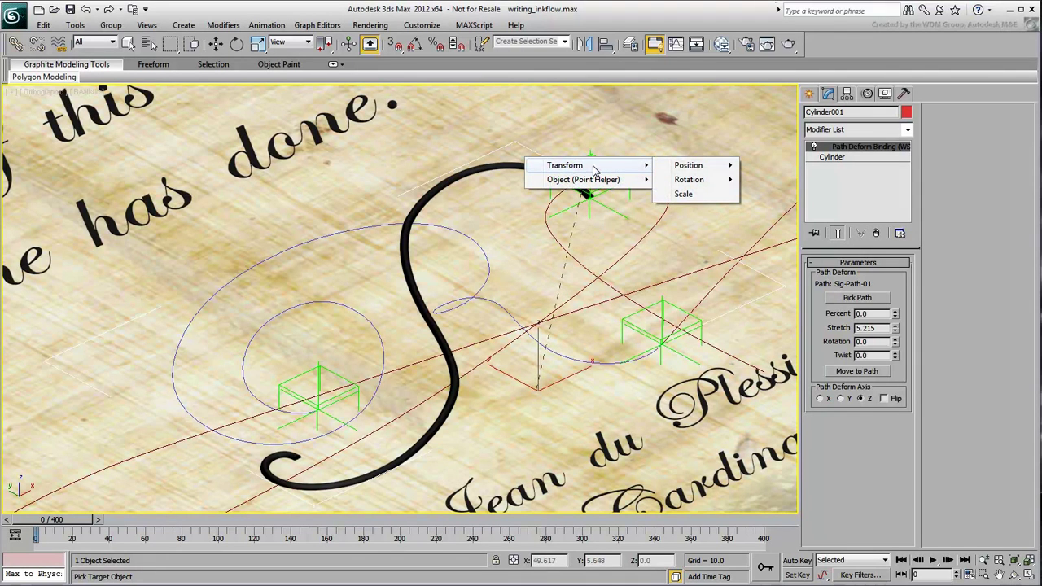
mouse_move(687, 173)
mouse_move(772, 187)
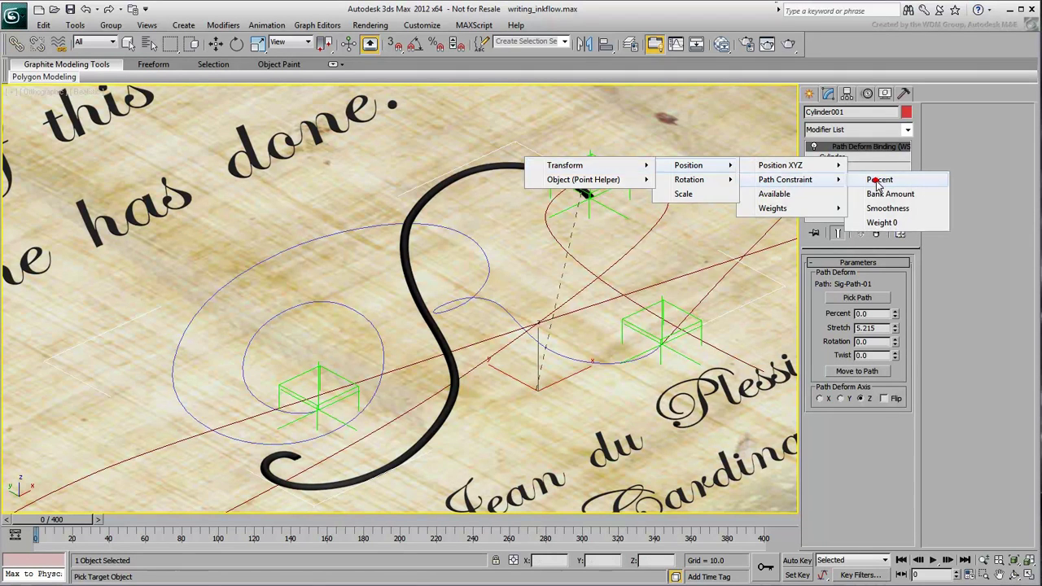
Wire Point001's Percent one-way into Stretch with the expression Percent*5.215 and connect.
click(878, 180)
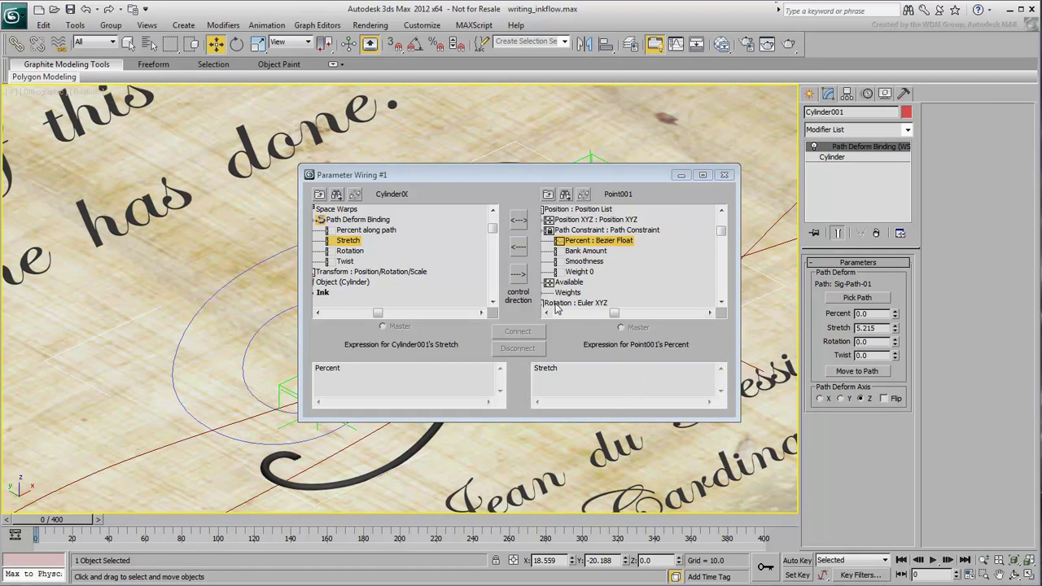
click(519, 248)
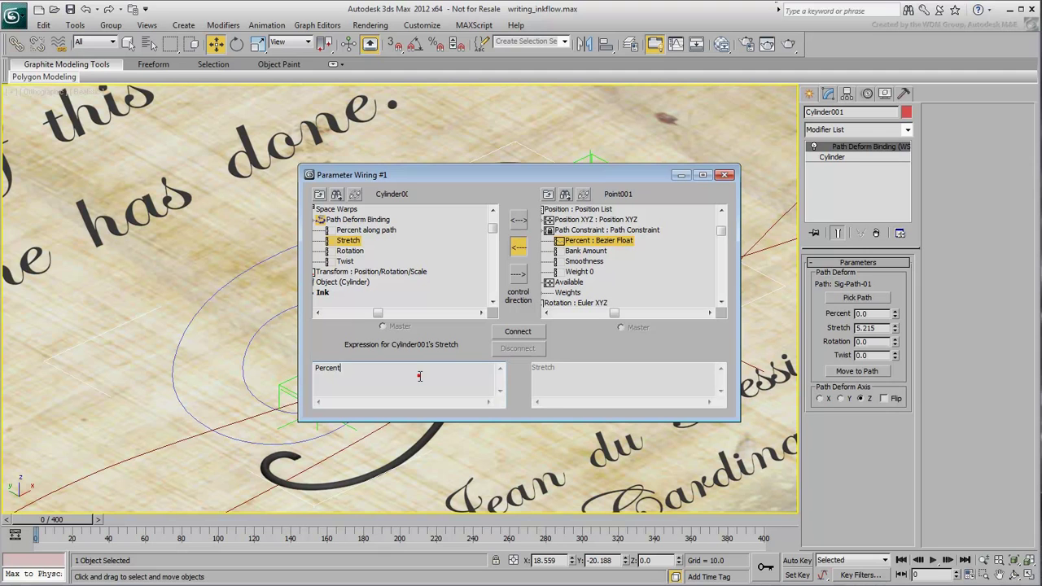
click(419, 376)
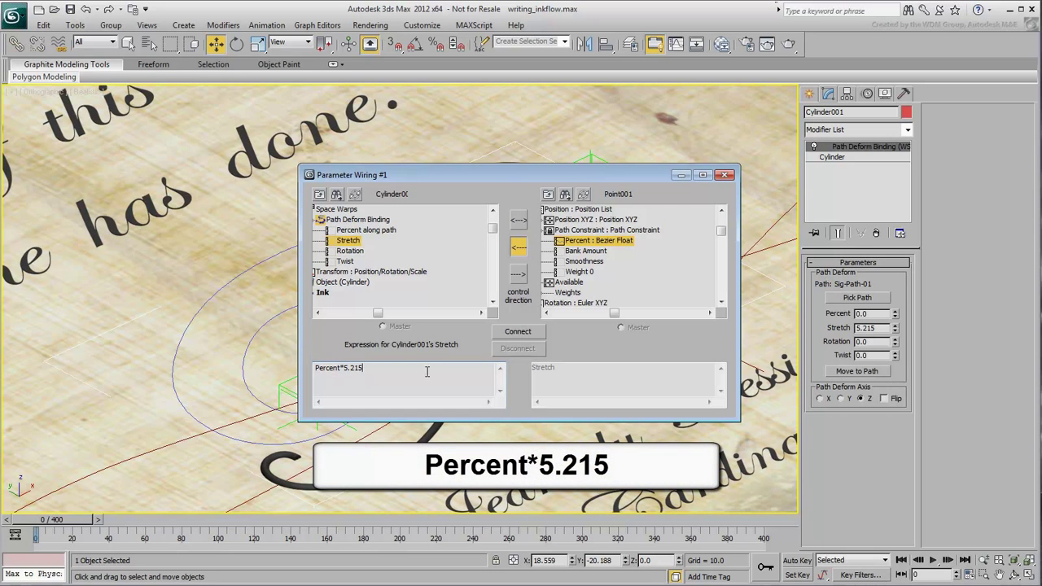
click(521, 333)
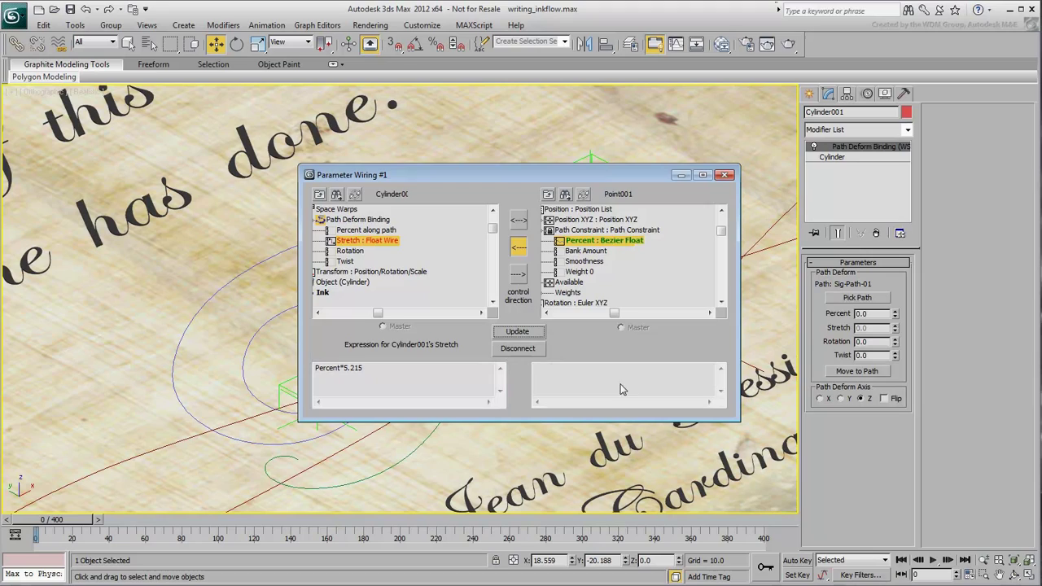
Close Parameter Wiring and scrub the timeline to watch the stroke grow along Sig-Path-01, back to frame 0.
click(724, 174)
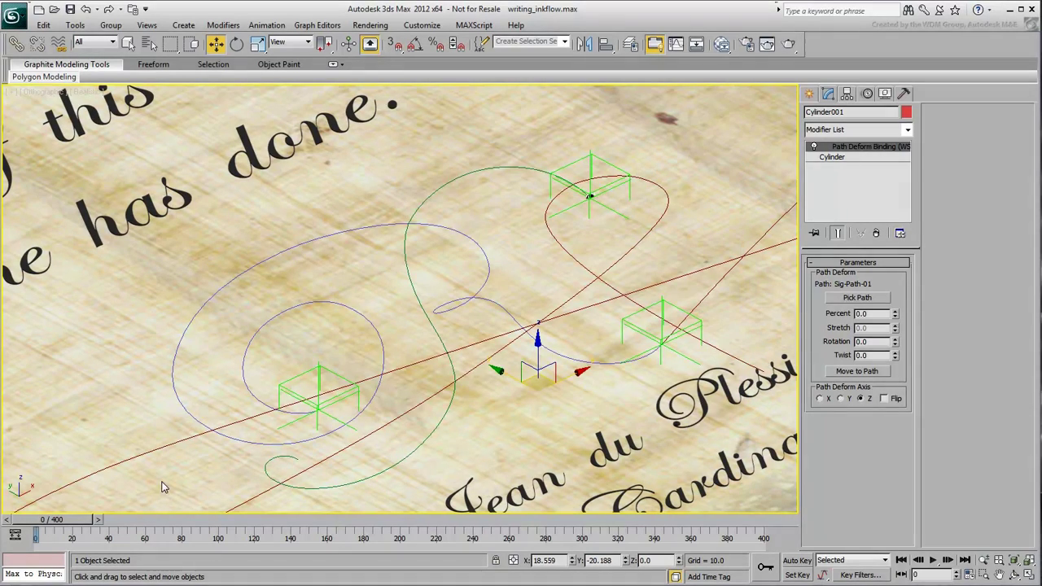
mouse_move(51, 524)
mouse_down()
mouse_move(260, 543)
mouse_move(157, 544)
mouse_move(216, 545)
mouse_up()
key(w)
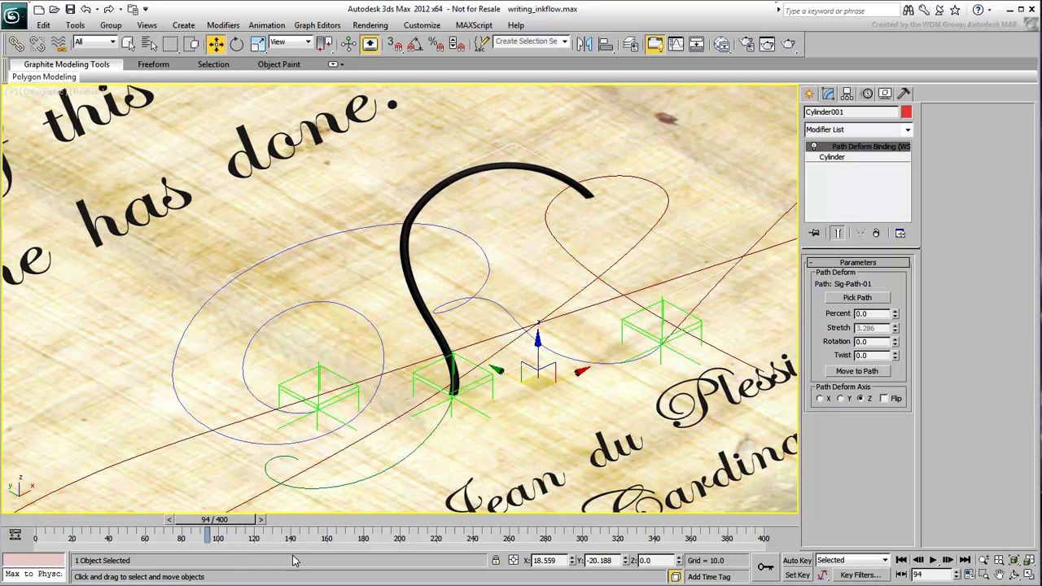
drag(215, 519, 49, 519)
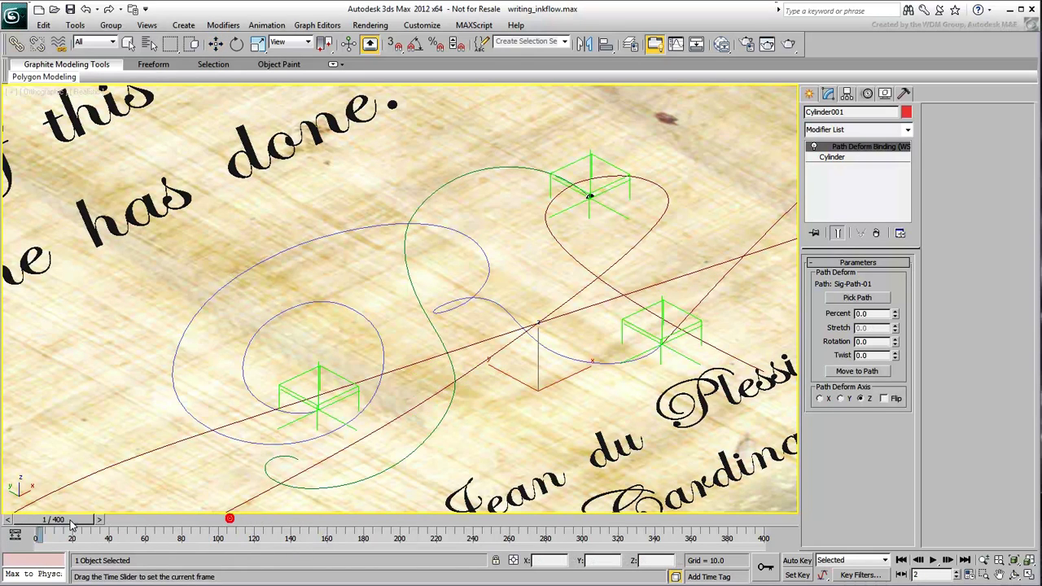
scroll(404, 403, down, 4)
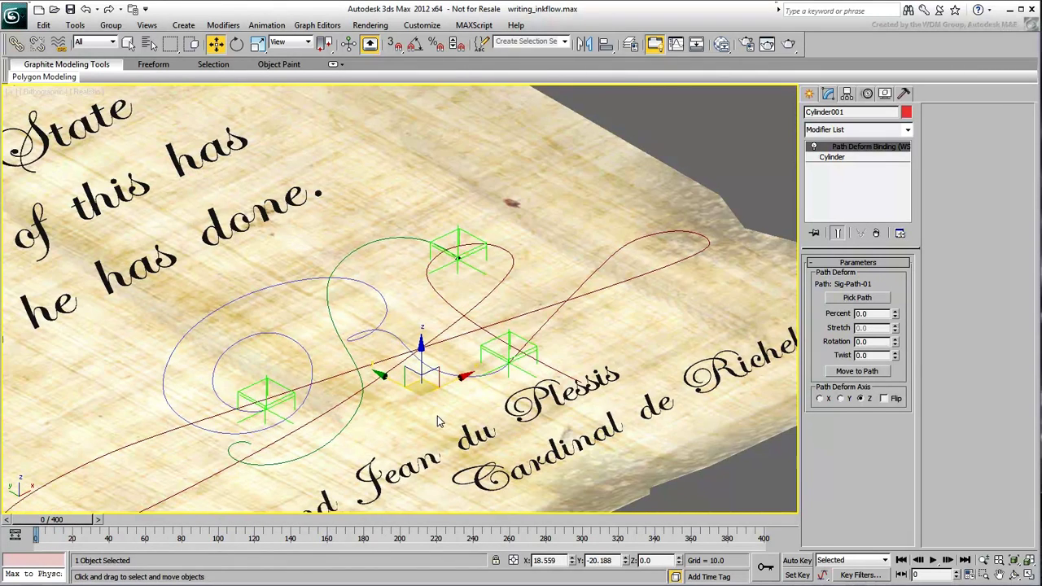
Create two ink cylinders on the parchment, the second 17.131 tall, with radius 0.53.
click(809, 93)
click(833, 205)
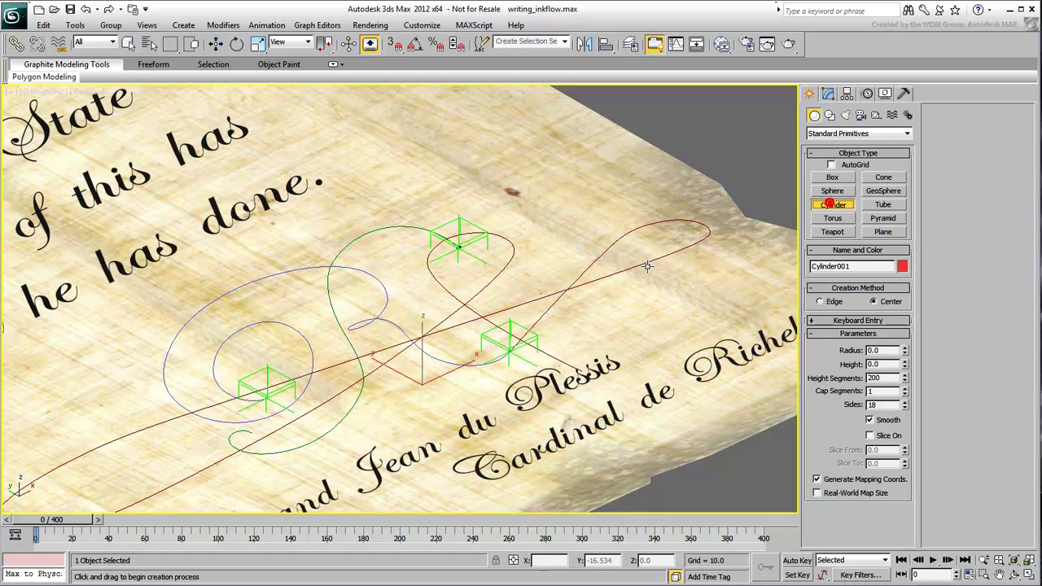
drag(622, 327, 643, 327)
click(616, 170)
drag(697, 304, 720, 305)
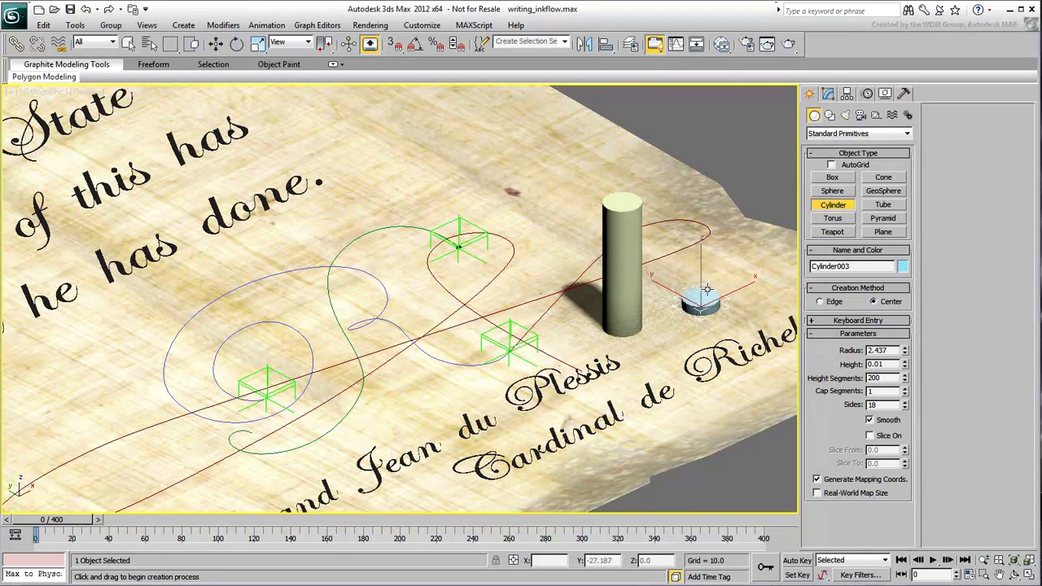
click(701, 167)
double_click(883, 350)
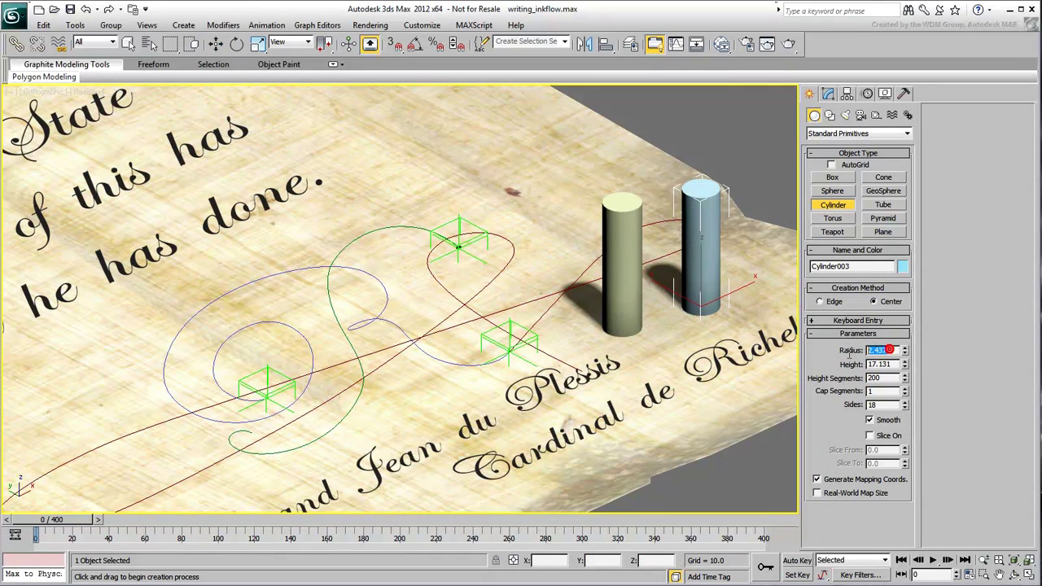
text(.53)
key(Return)
Set the yellow Cylinder002's radius to 0.4.
key(w)
click(622, 268)
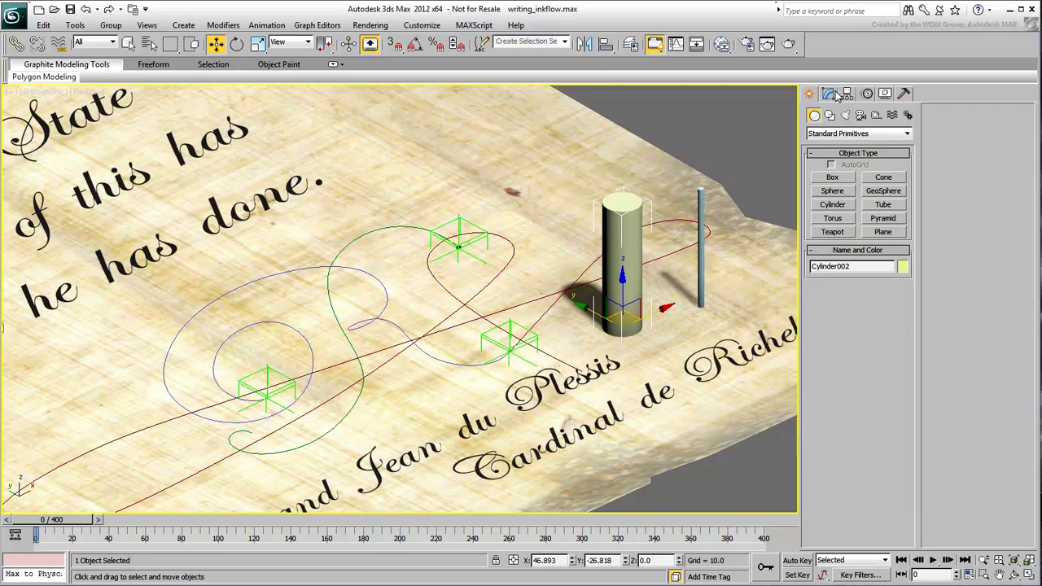
click(829, 93)
double_click(883, 279)
text(.4)
key(Return)
Add PathDeform to Cylinder002, pick the blue Sig-Path-02 spline, and move it to the path.
middle_drag(555, 191, 560, 200)
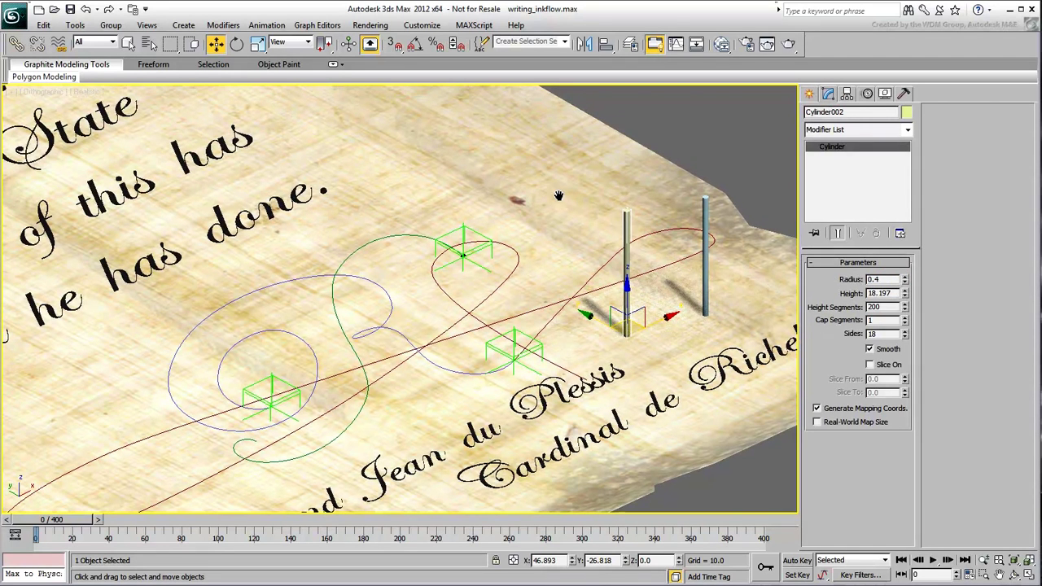
click(858, 130)
scroll(855, 244, up, 10)
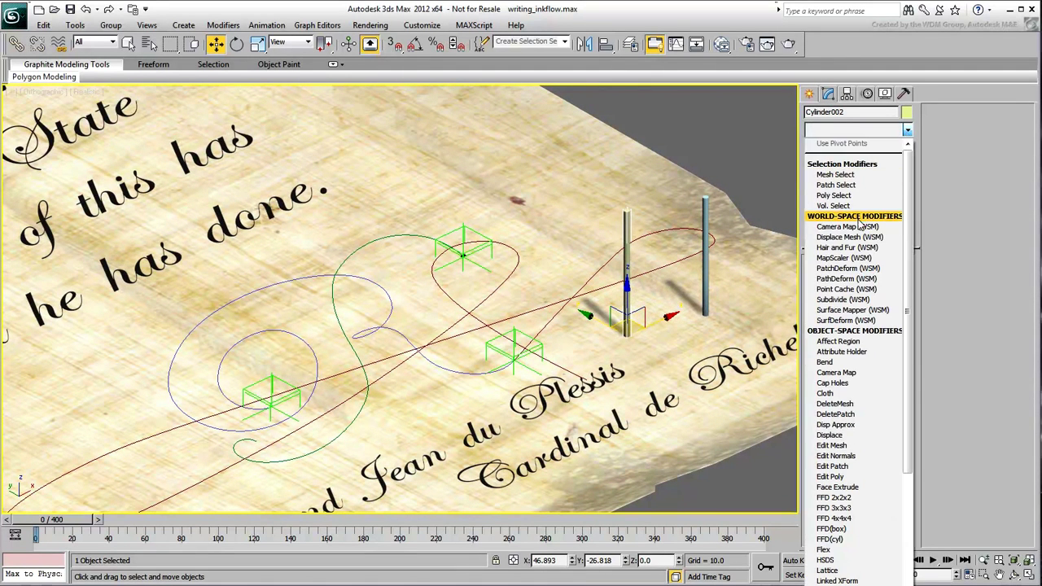
click(855, 283)
click(849, 297)
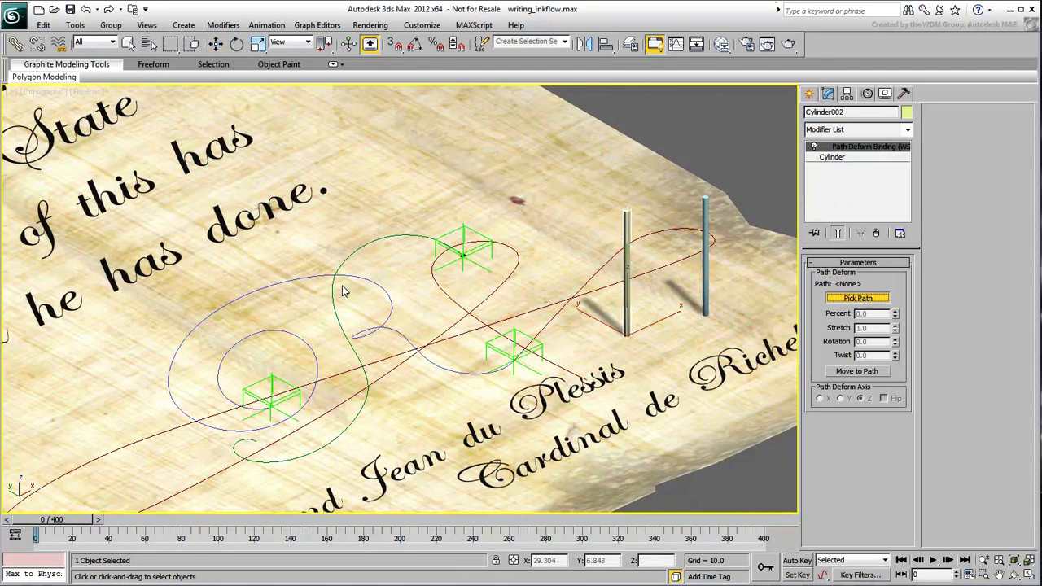
click(290, 280)
click(856, 371)
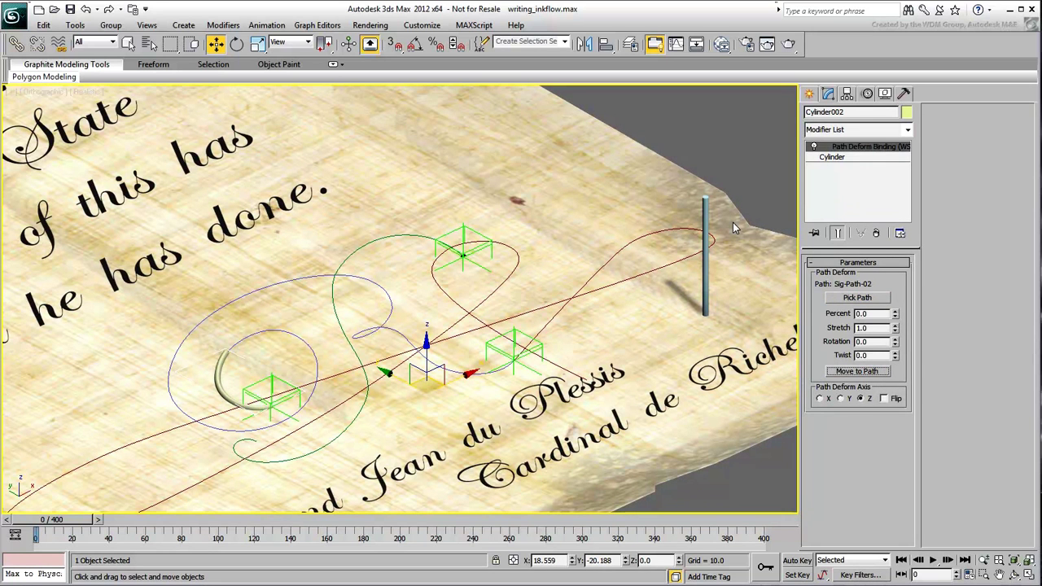
Path-deform Cylinder003 along the red Line001 and move it onto that path.
click(704, 210)
click(858, 130)
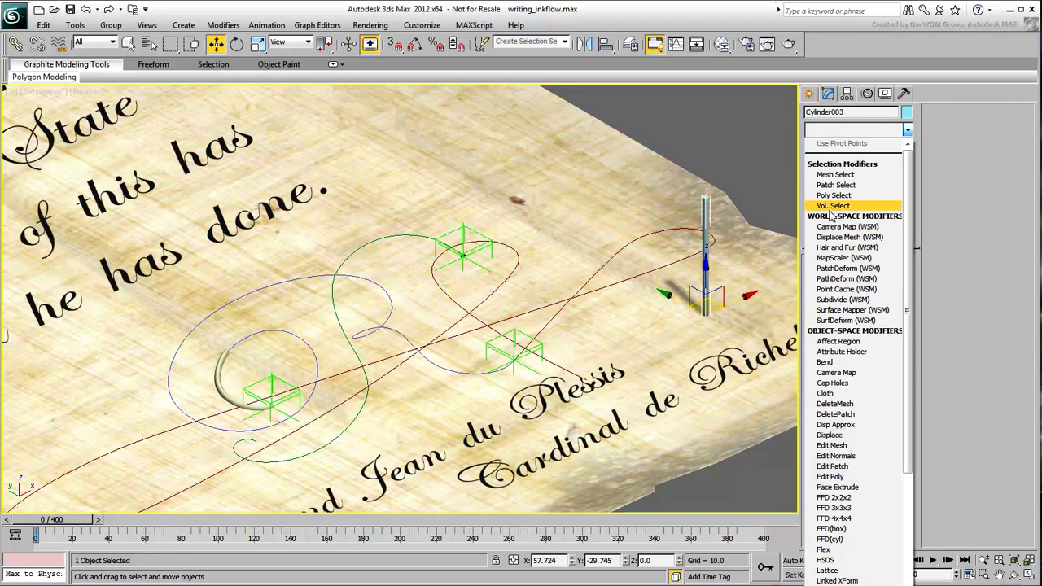
click(844, 280)
click(857, 297)
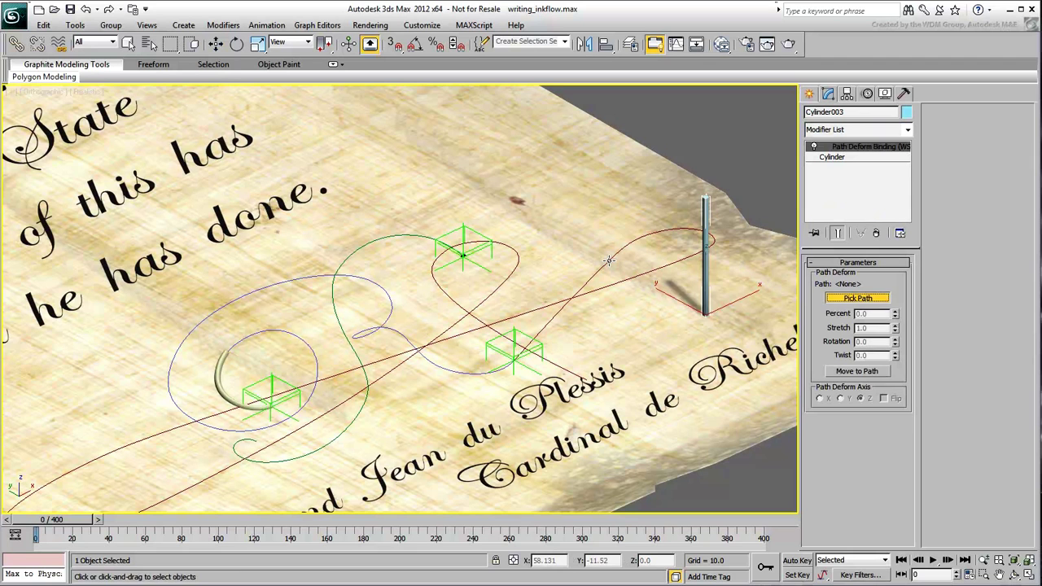
click(609, 261)
click(856, 371)
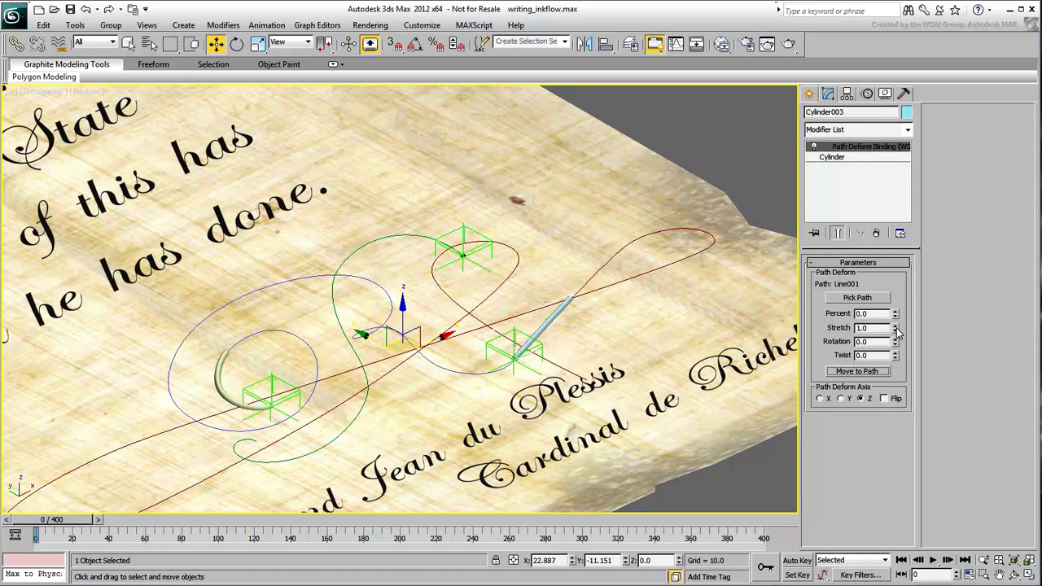
Roughly stretch Cylinder003 along the red curve and Cylinder002 around the blue path's lower loop.
drag(897, 332, 728, 49)
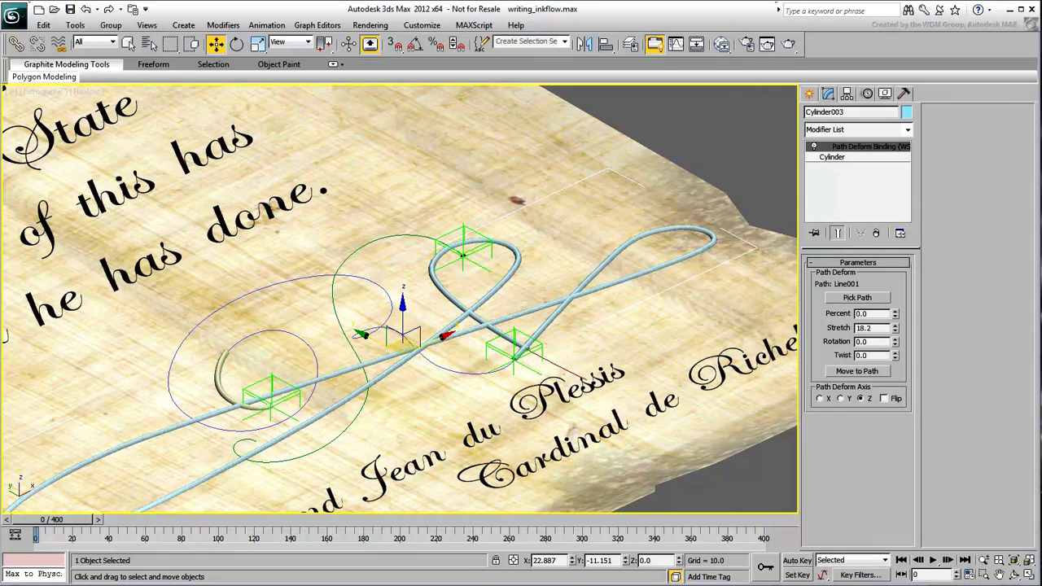
click(218, 379)
drag(895, 325, 869, 575)
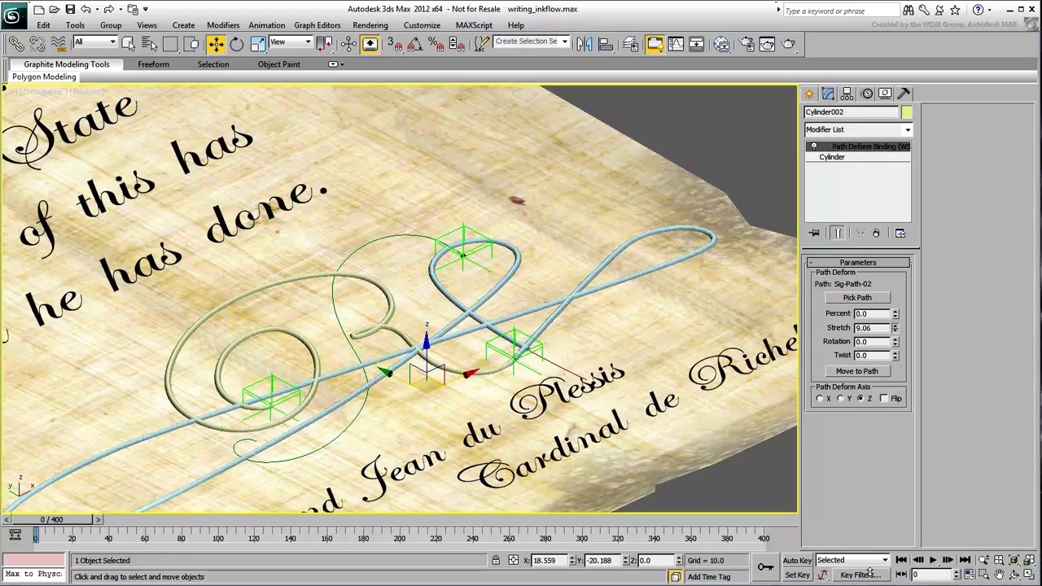
scroll(440, 370, up, 10)
alt+middle_drag(440, 370, 758, 372)
drag(895, 328, 895, 325)
Enter exact Stretch values: 9.073 for the blue stroke and 18.765 for the red stroke.
double_click(877, 327)
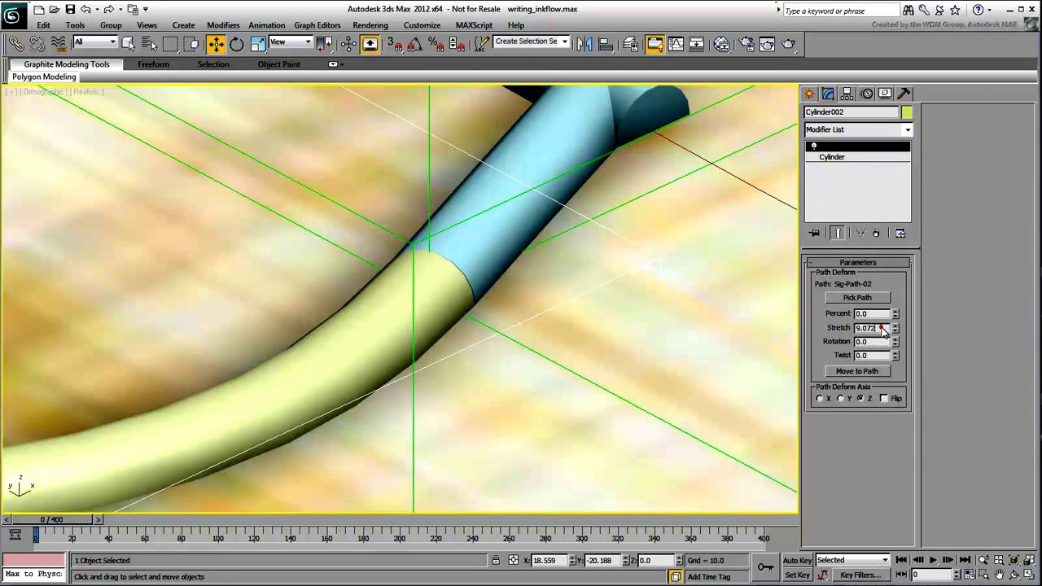
text(9.073)
key(Return)
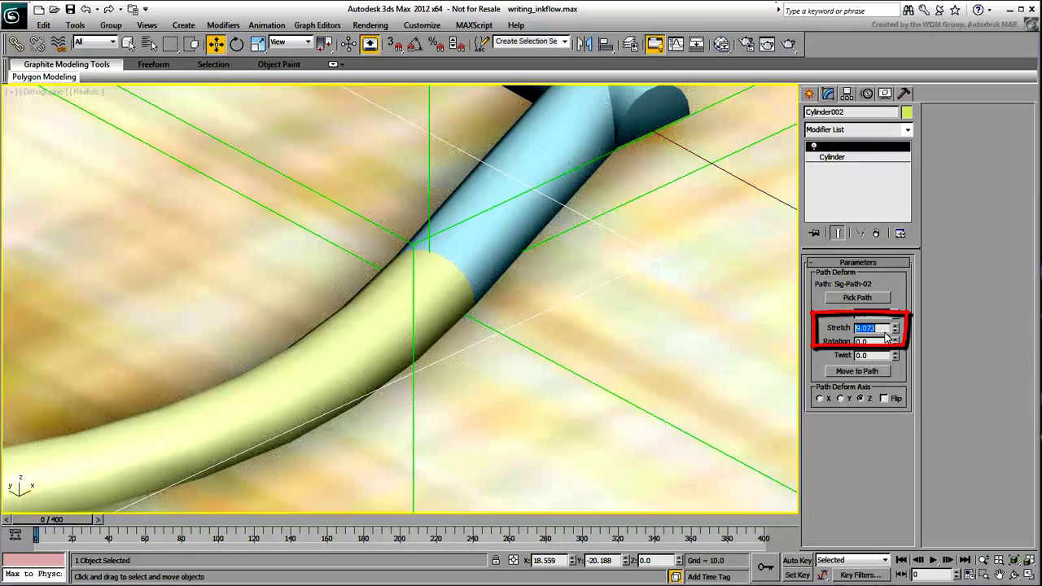
alt+middle_drag(488, 366, 516, 372)
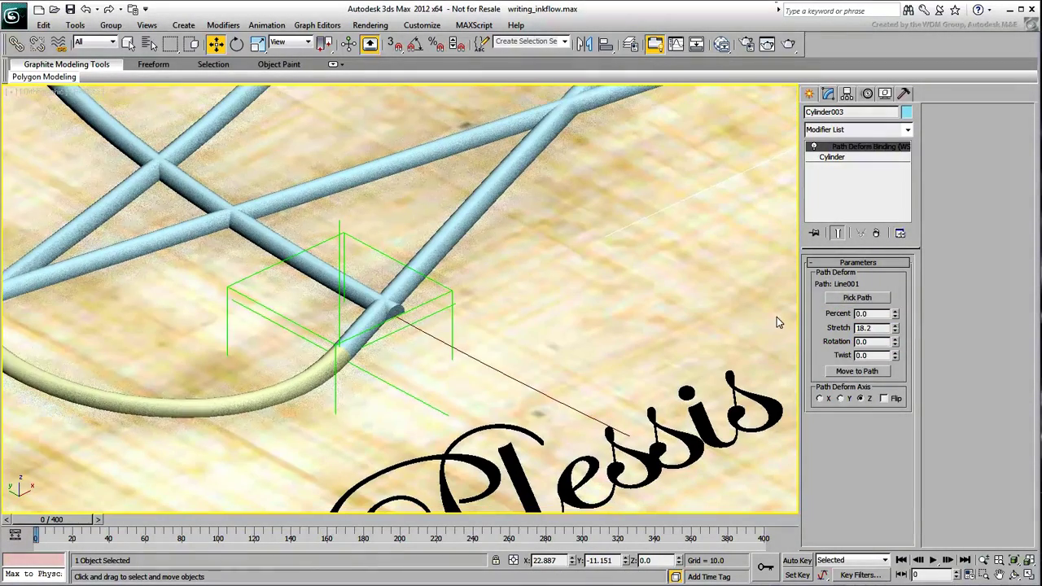
drag(895, 331, 894, 329)
double_click(878, 329)
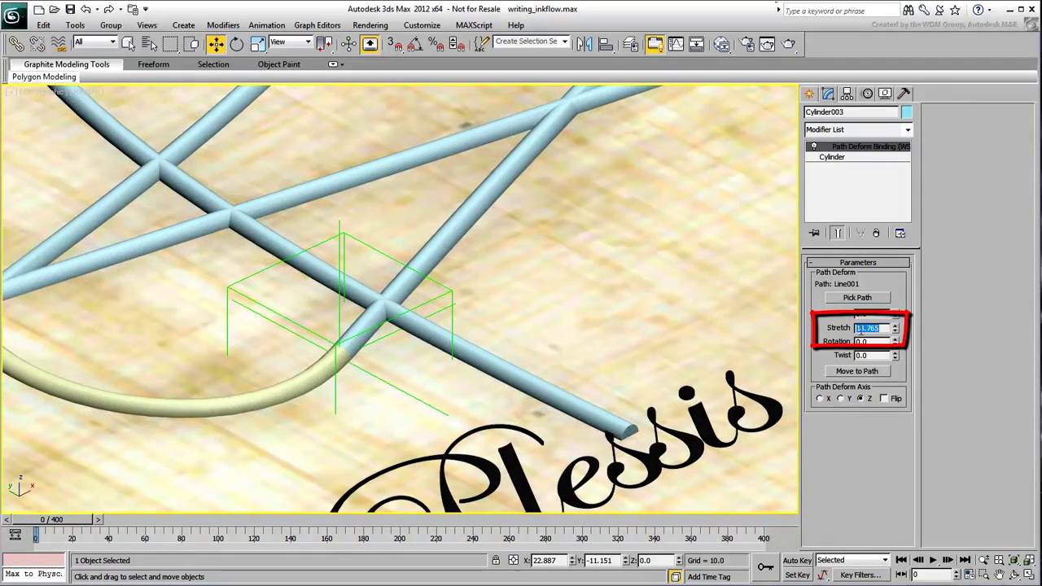
mouse_move(584, 334)
middle_down()
mouse_move(575, 318)
mouse_move(641, 327)
middle_up()
scroll(574, 317, down, 5)
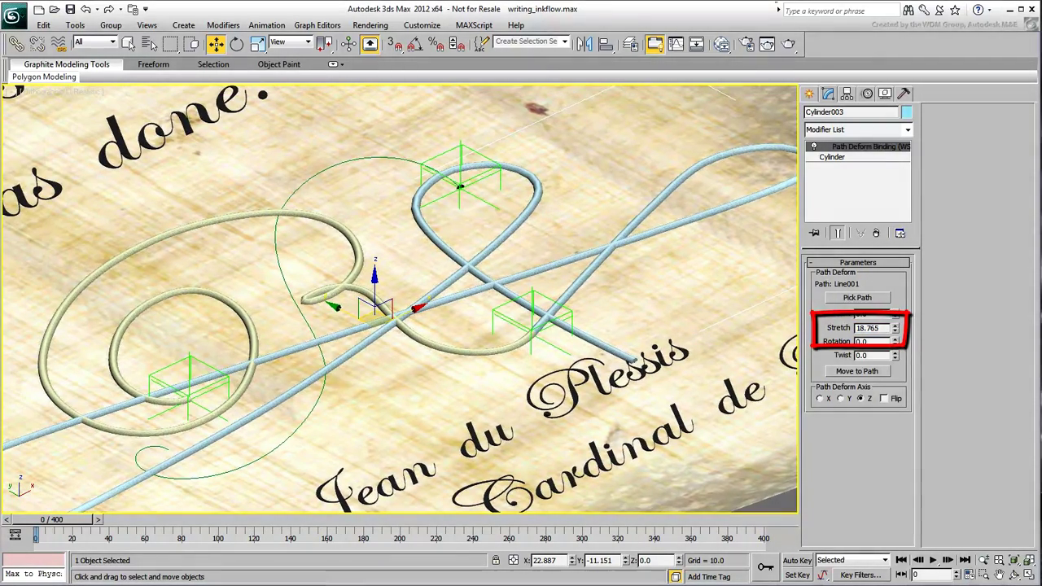
Assign the Ink material from the Slate Material Editor to both signature strokes, then close it.
click(722, 44)
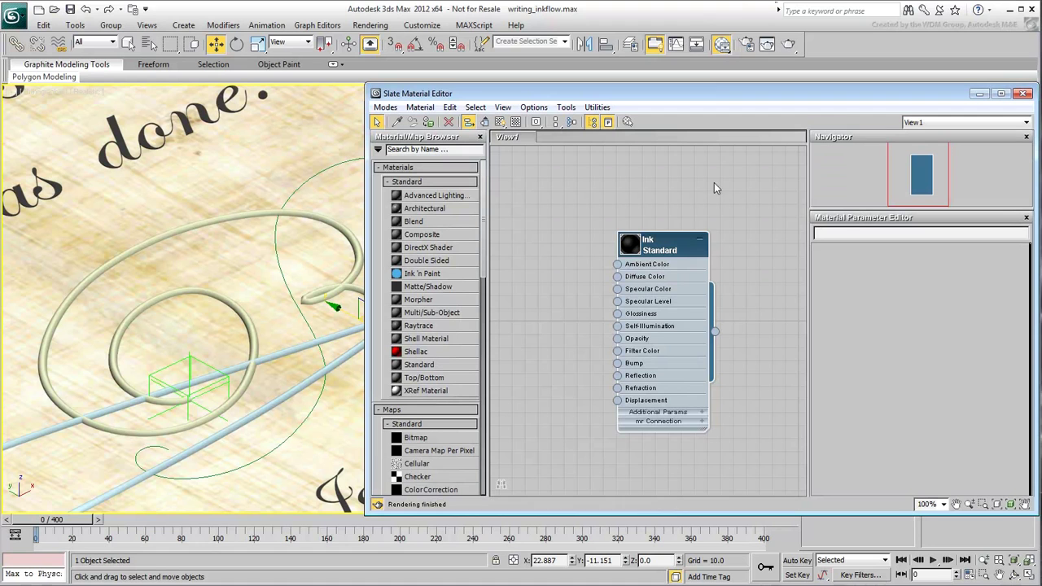
mouse_move(716, 335)
mouse_down()
mouse_move(329, 362)
mouse_move(195, 293)
mouse_up()
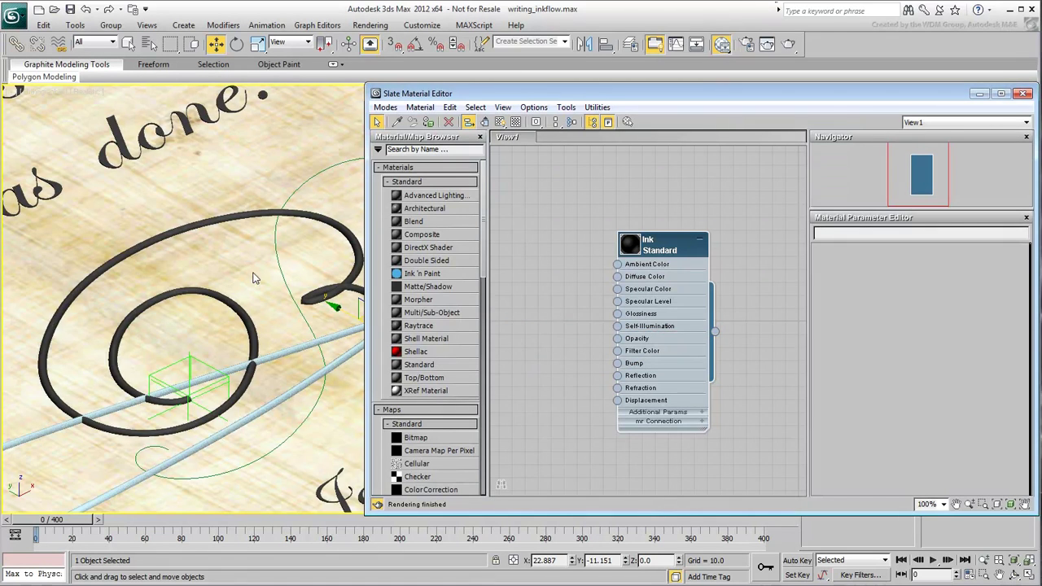
alt+middle_drag(256, 277, 59, 251)
mouse_move(714, 332)
mouse_down()
mouse_move(658, 379)
mouse_move(236, 285)
mouse_up()
alt+middle_drag(244, 281, 317, 293)
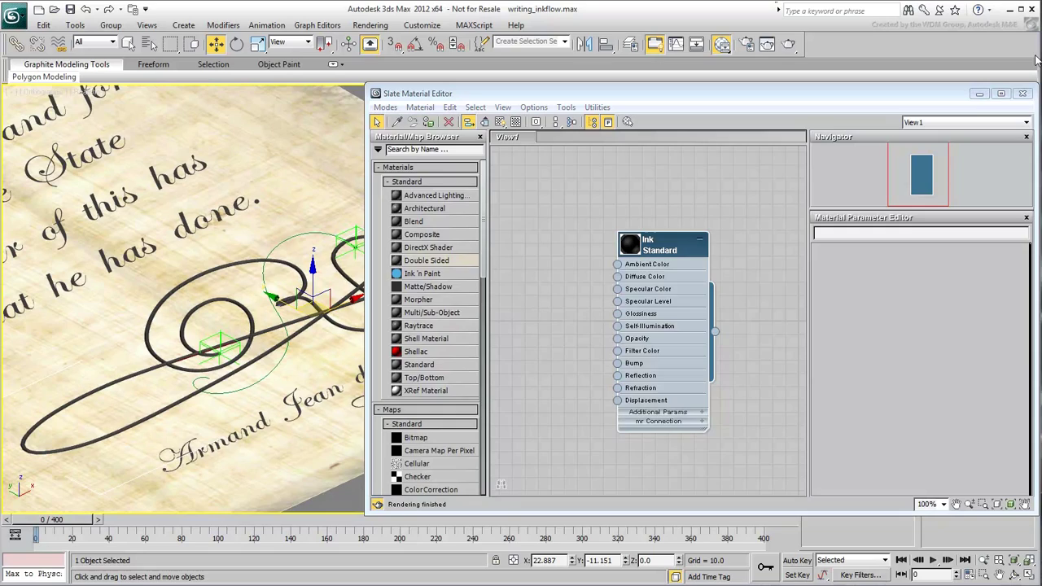
click(1024, 95)
scroll(694, 464, up, 4)
click(694, 465)
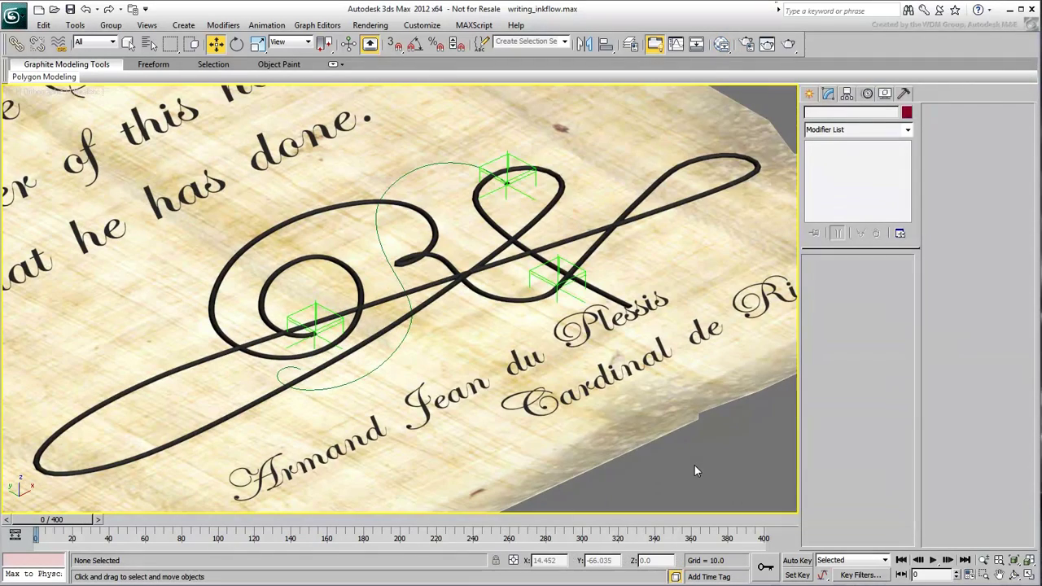
Start wiring Cylinder002's Space Warps > Path Deform Binding > Stretch parameter.
click(286, 222)
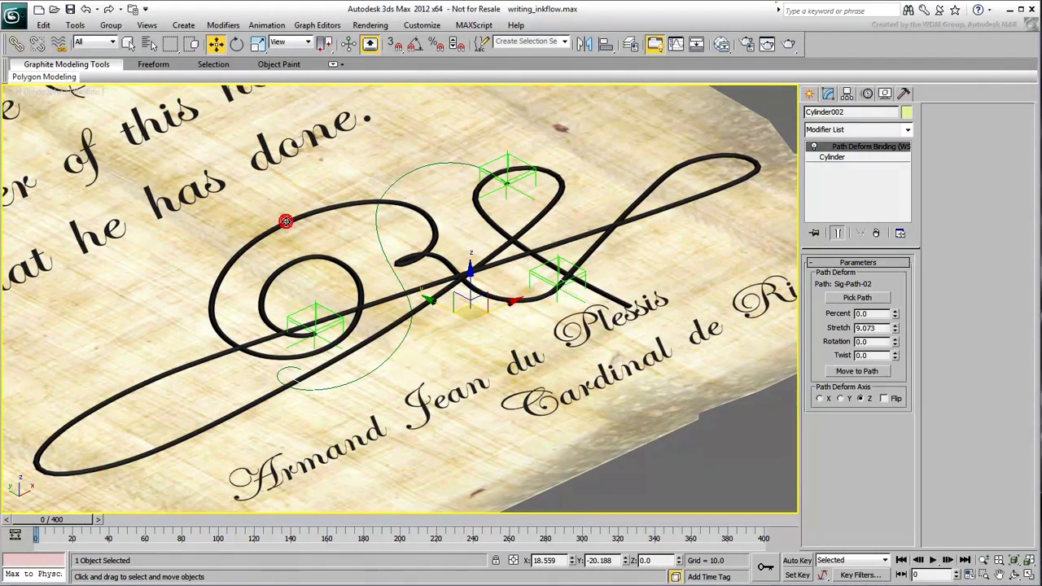
right_click(285, 221)
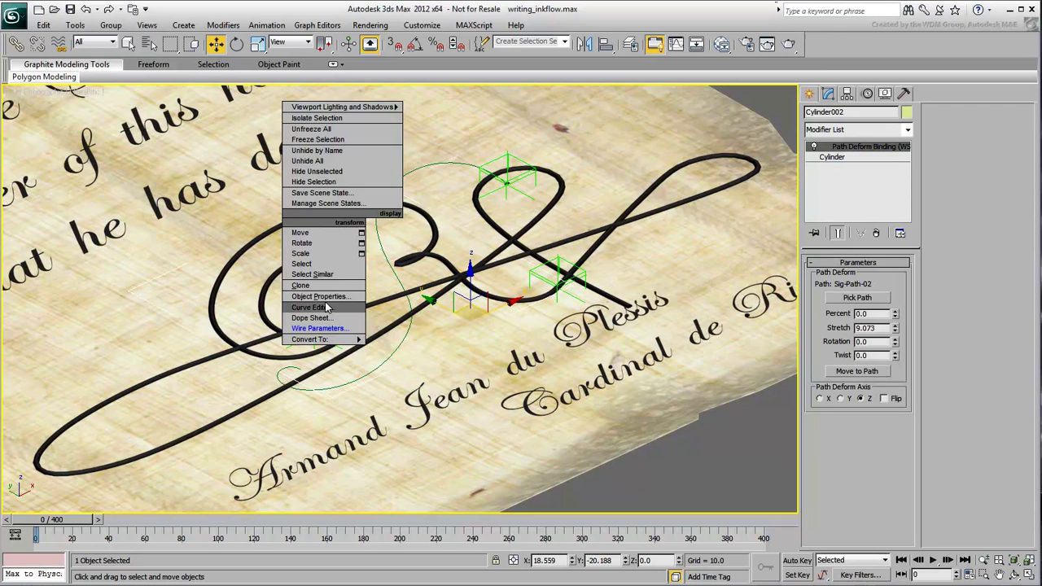
click(323, 332)
mouse_move(507, 329)
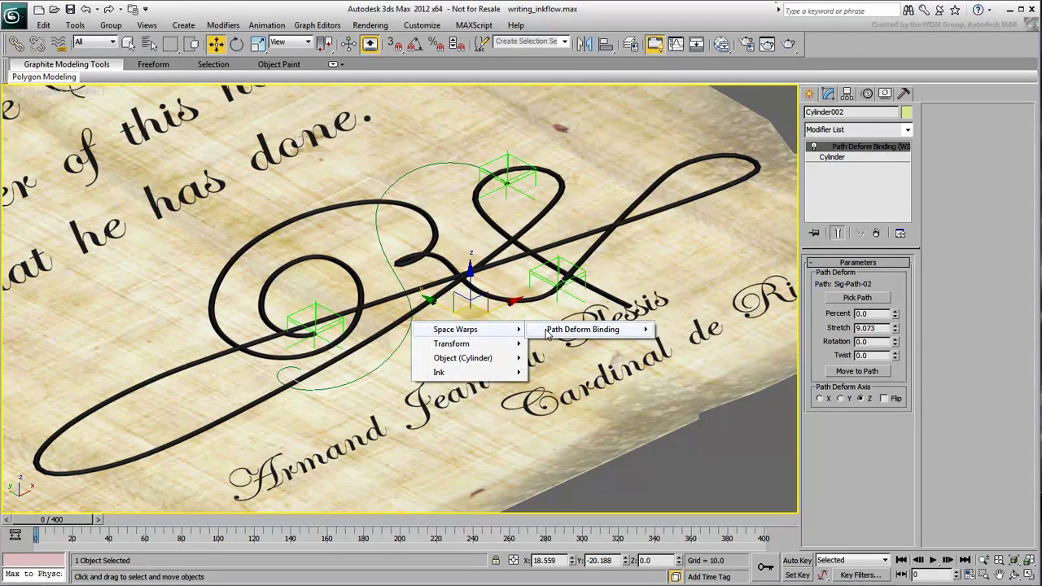
mouse_move(603, 330)
click(690, 351)
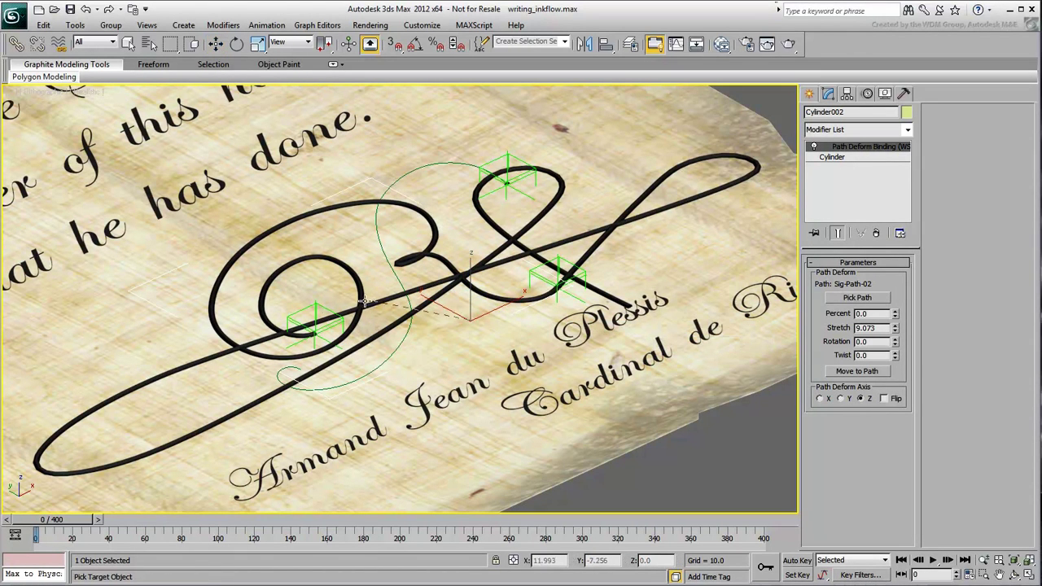
Drive it from Point002's Path Constraint Percent via Percent*9.073, connect, and scrub to test.
click(313, 305)
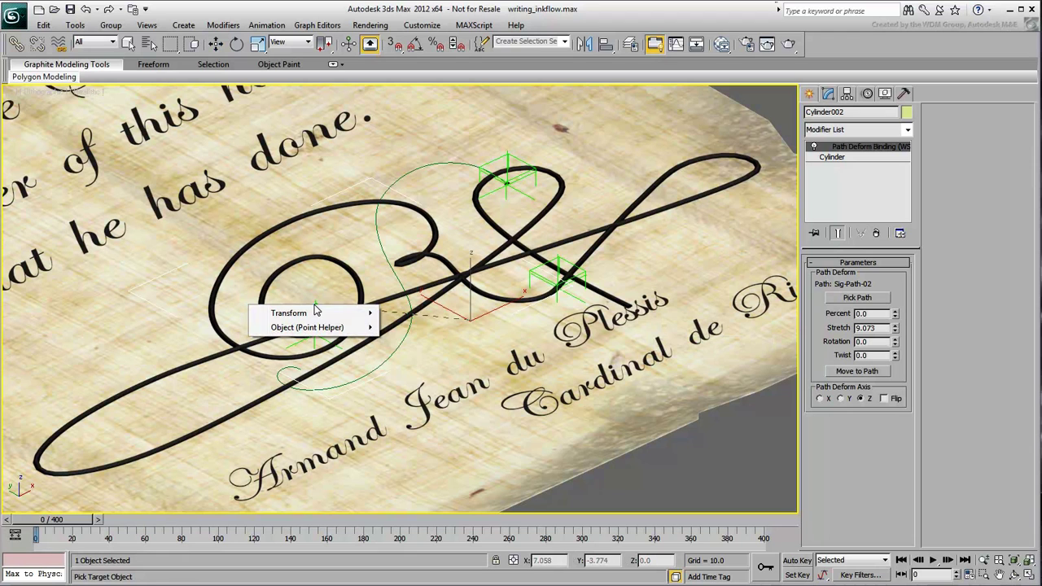
mouse_move(316, 313)
mouse_move(412, 317)
mouse_move(521, 329)
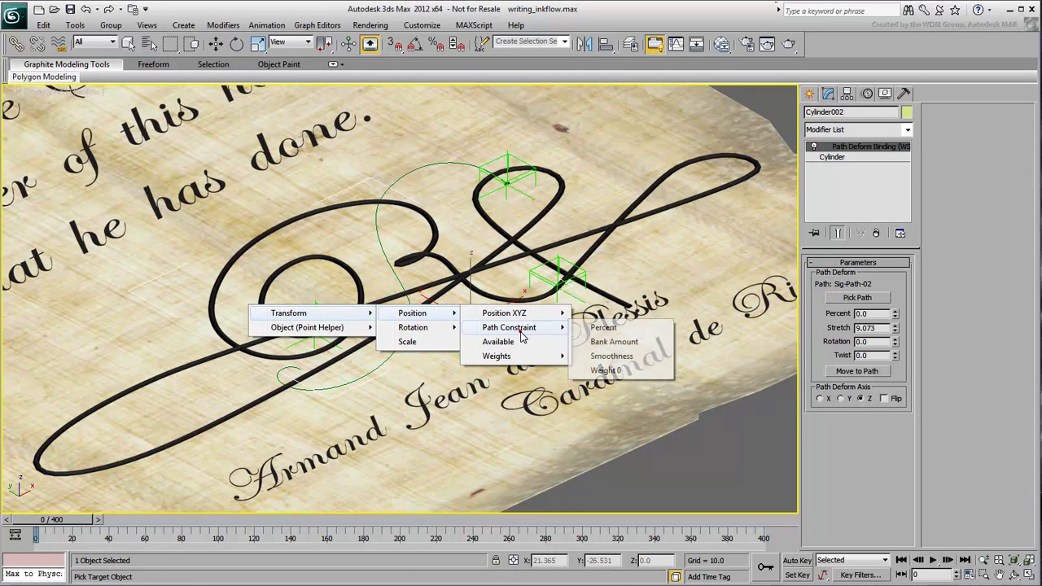
click(611, 330)
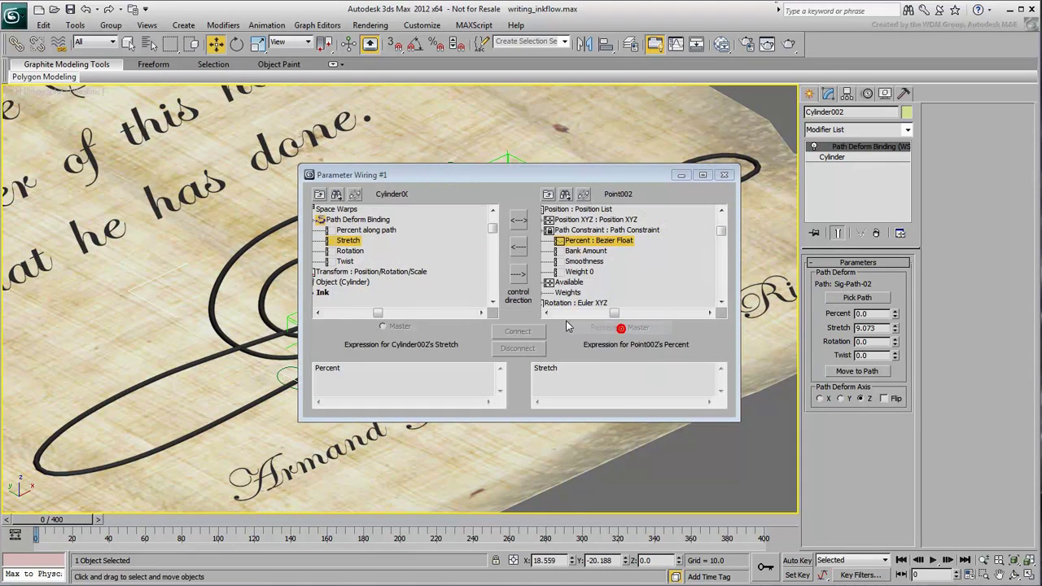
click(519, 246)
click(366, 368)
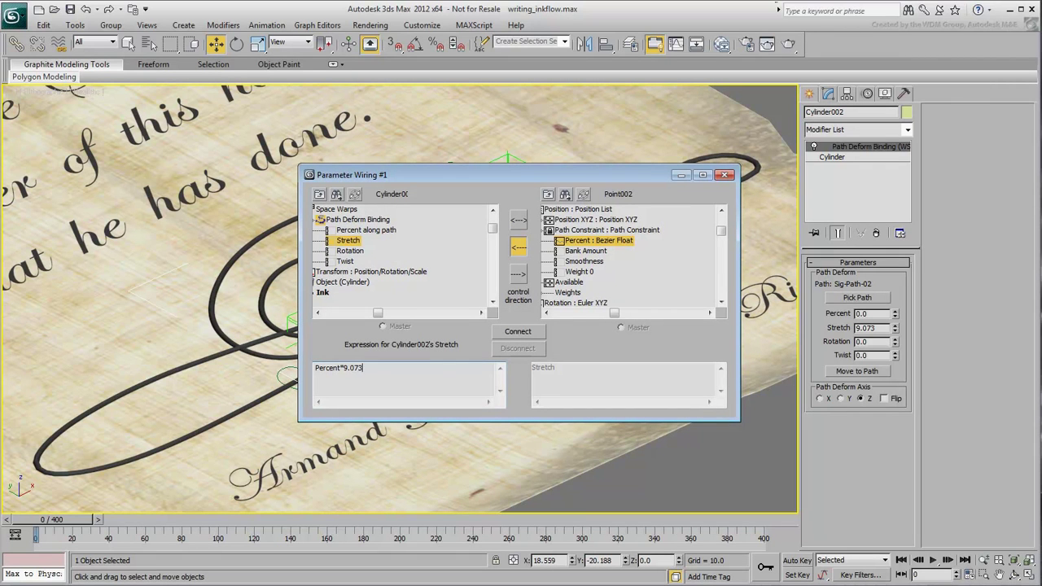
click(521, 333)
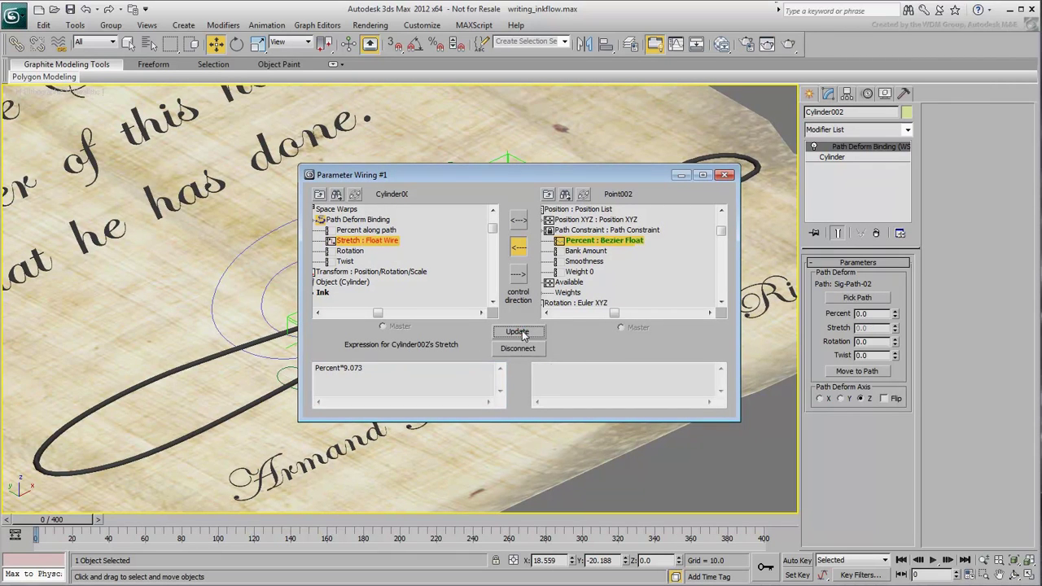
click(724, 174)
mouse_move(34, 521)
mouse_down()
mouse_move(417, 523)
mouse_move(322, 524)
mouse_up()
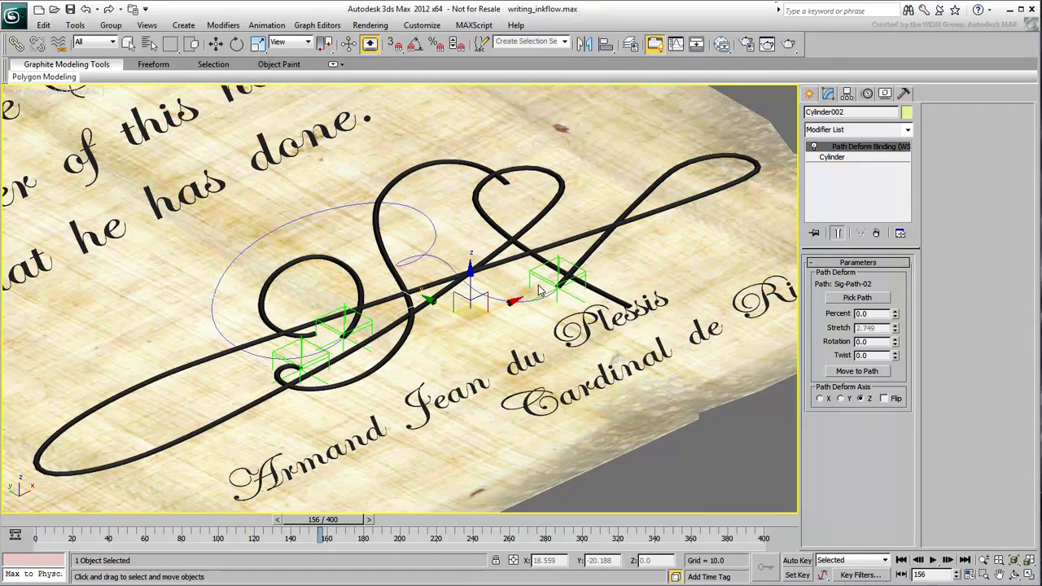
Start wiring Cylinder003's Path Deform Binding Stretch parameter.
key(w)
click(590, 254)
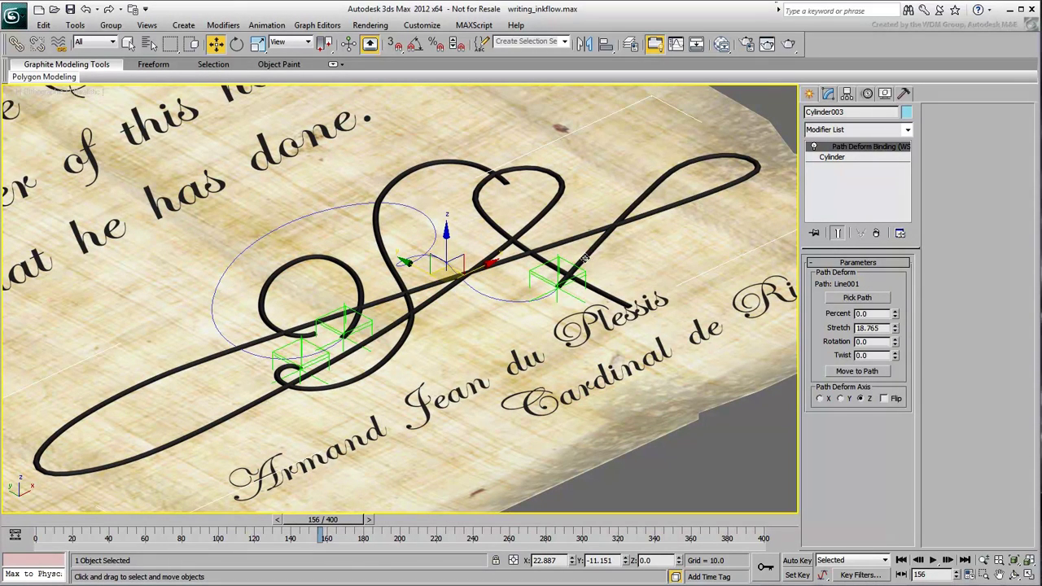
right_click(584, 259)
click(616, 366)
mouse_move(446, 292)
mouse_move(539, 291)
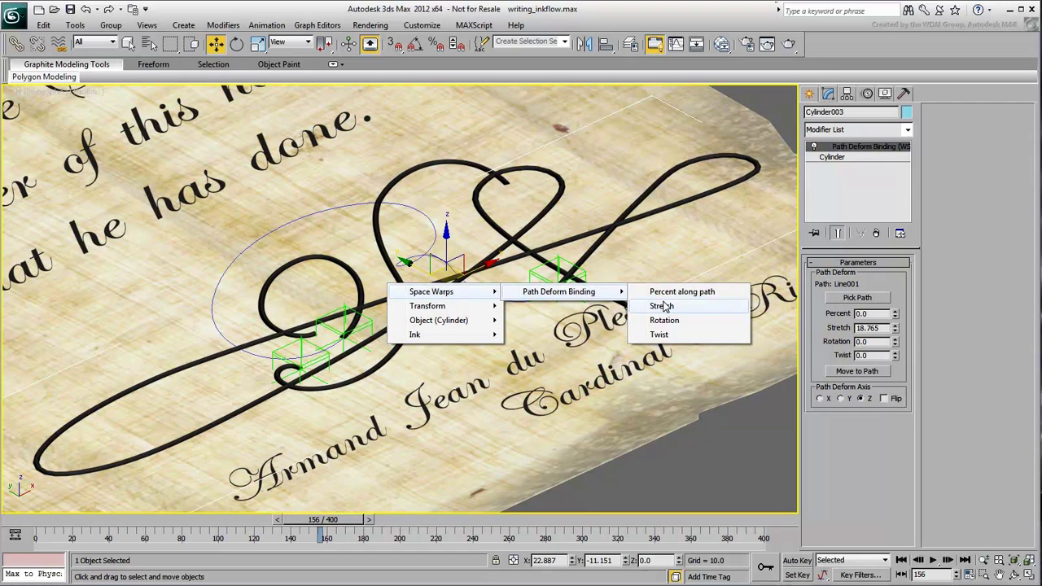
click(662, 306)
Drive it from Point003's Path Constraint Percent via Percent*18.765, connect, and scrub to check.
click(565, 262)
mouse_move(553, 270)
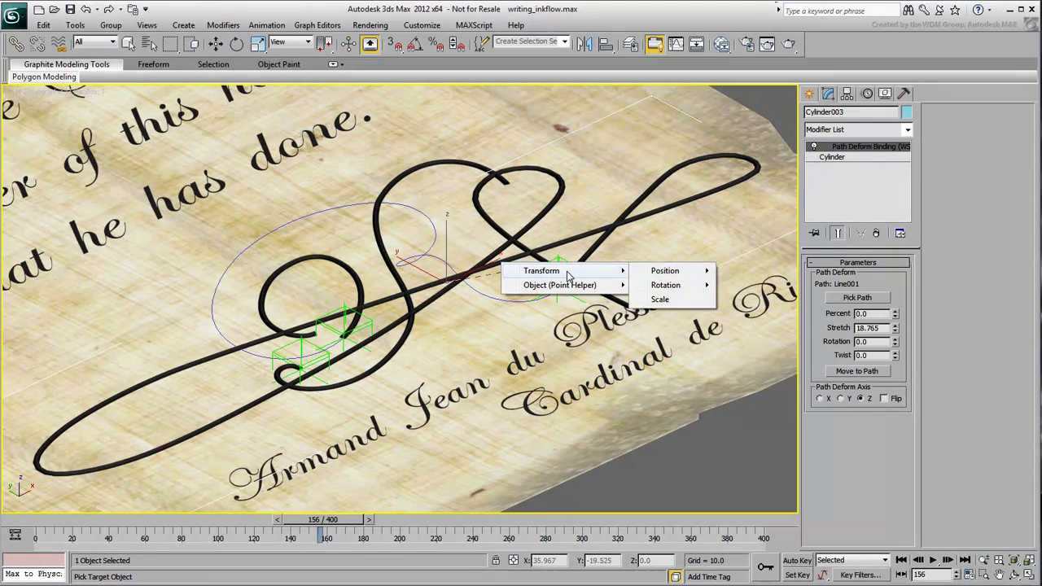
mouse_move(665, 270)
mouse_move(762, 285)
click(864, 291)
click(519, 247)
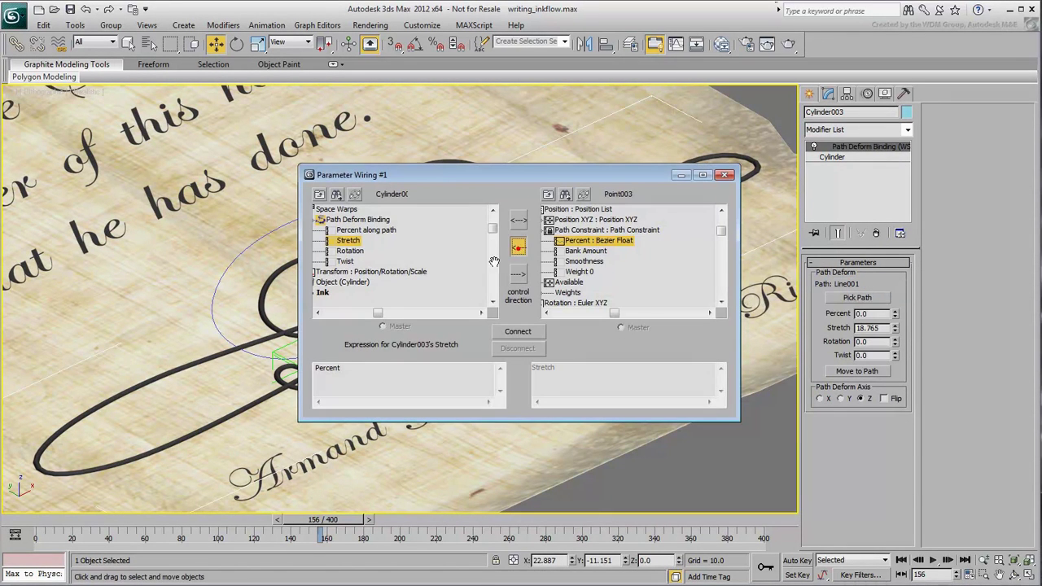
click(376, 368)
text(*18.765)
click(518, 331)
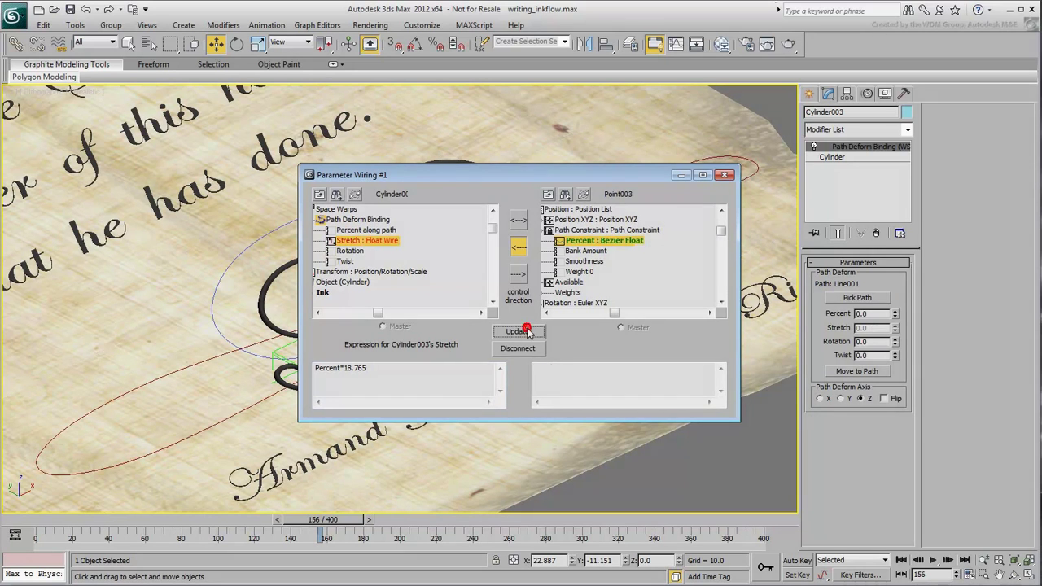
click(724, 174)
mouse_move(330, 528)
mouse_down()
mouse_move(457, 543)
mouse_move(625, 546)
mouse_move(407, 547)
mouse_move(366, 563)
mouse_move(7, 525)
mouse_up()
Test-render frame 0 framed on the stroke start points, close the render, and select Cylinder001.
key(w)
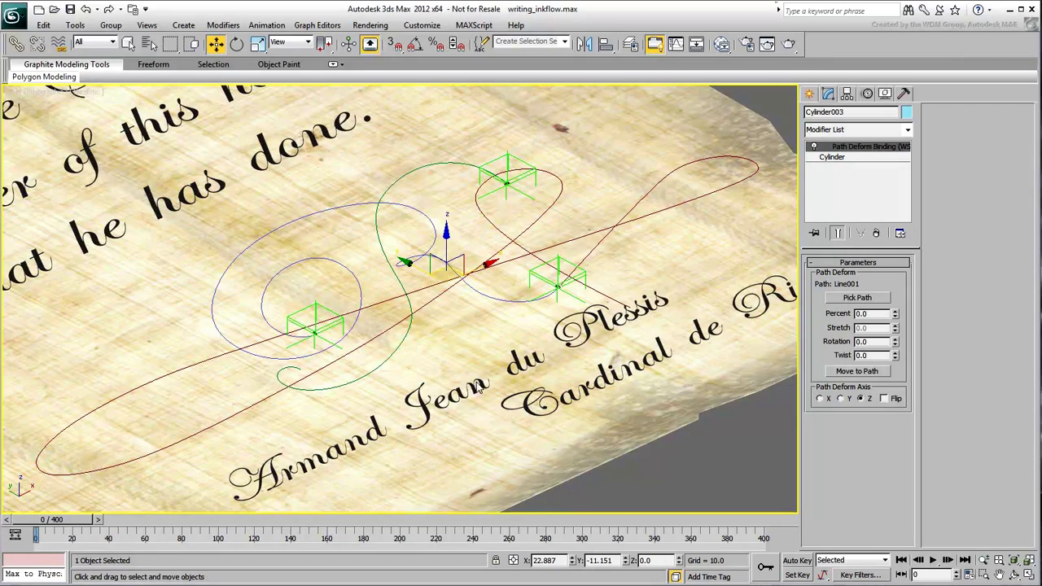
scroll(482, 305, up, 5)
scroll(495, 261, up, 1)
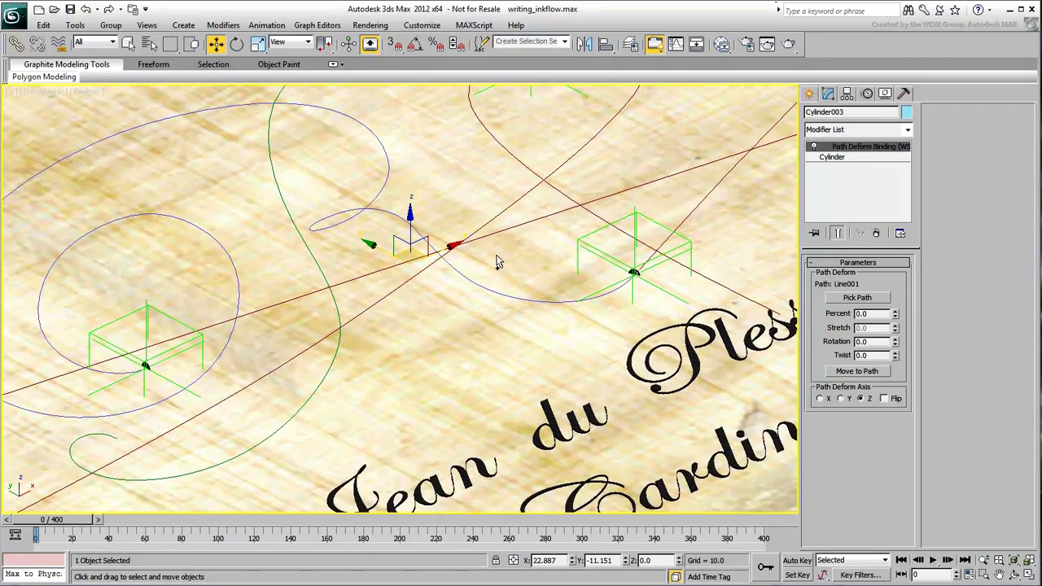
middle_drag(449, 268, 471, 386)
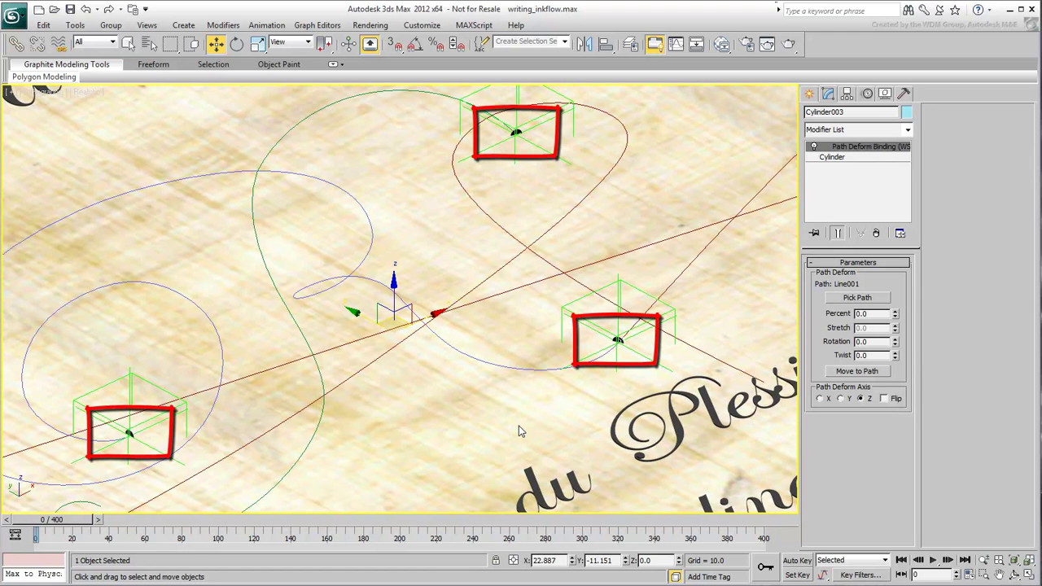
click(787, 45)
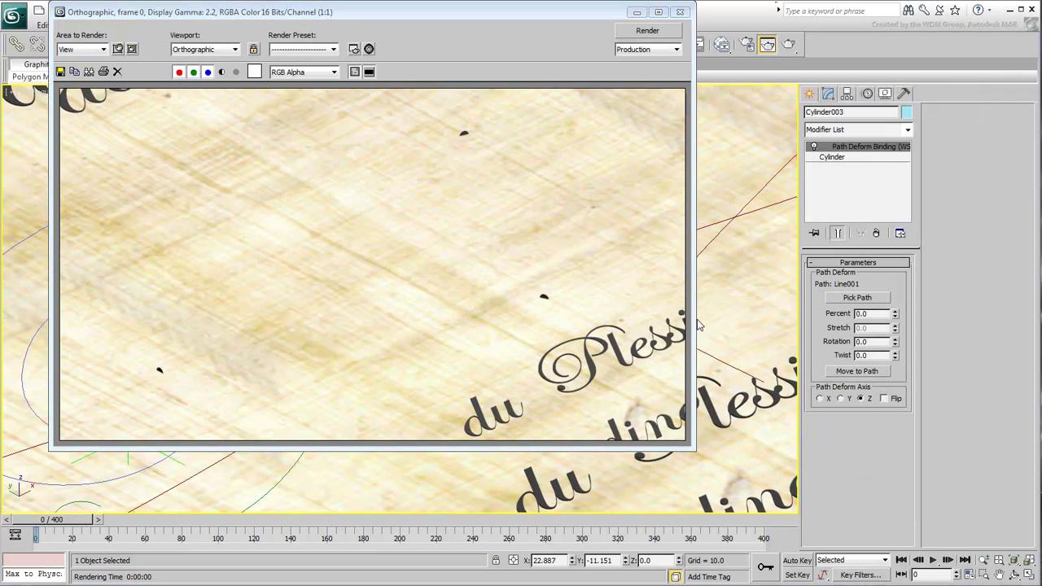
click(680, 12)
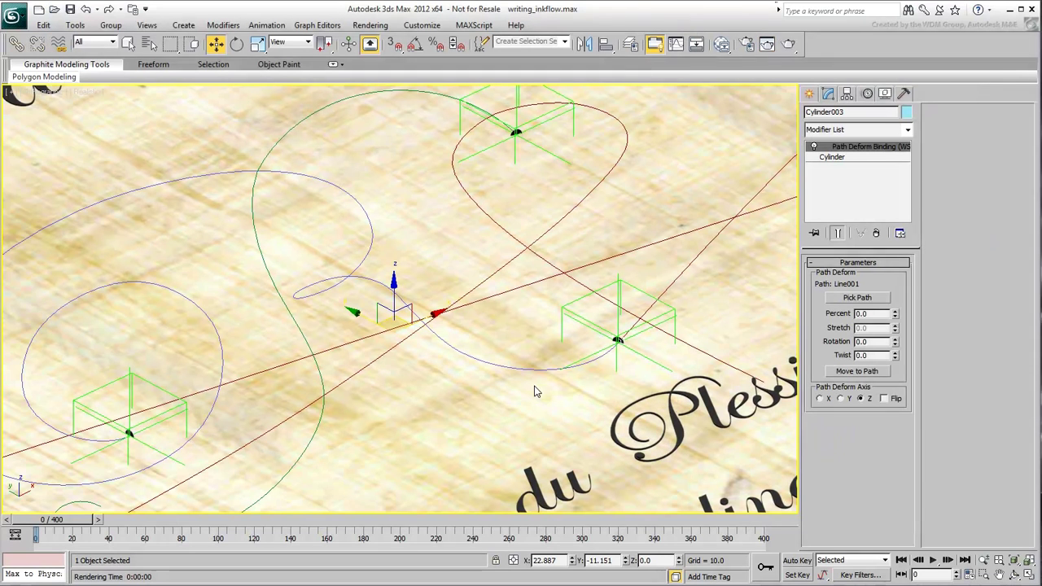
click(516, 131)
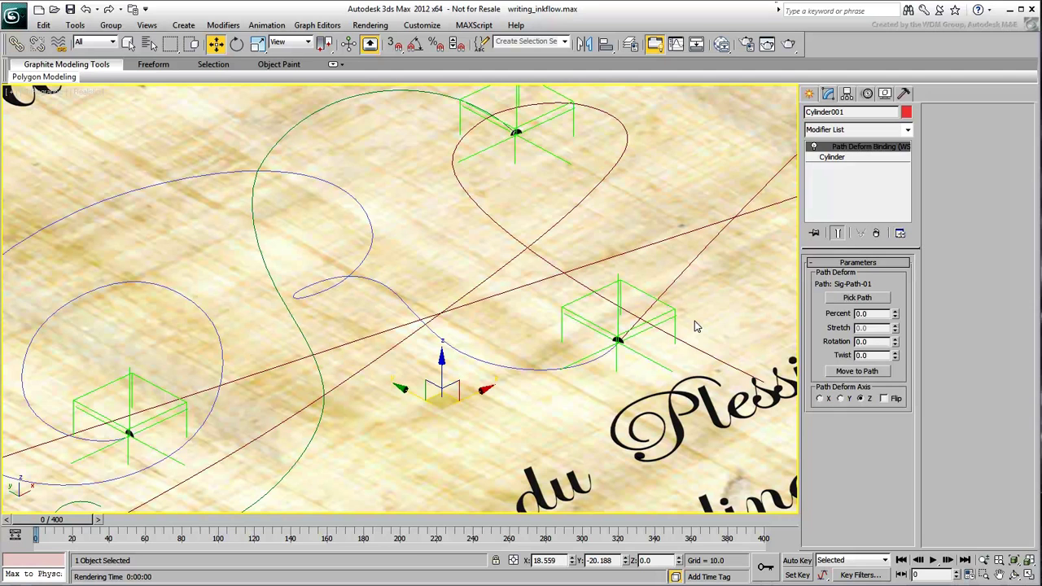
Auto-key Cylinder001's radius to 0.4 at frame 61 and move its zero-radius key to frame 55.
click(846, 160)
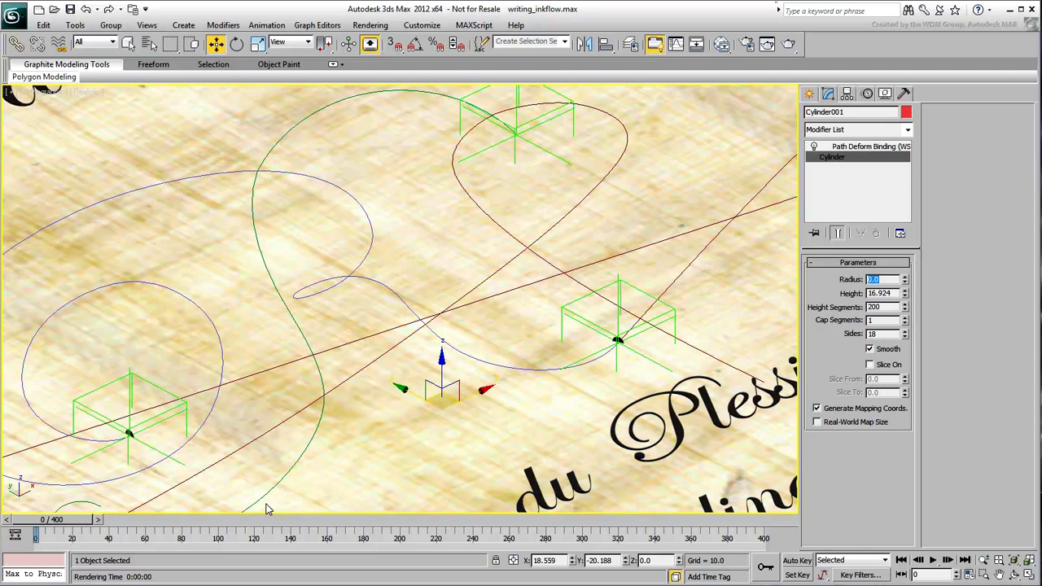
drag(72, 521, 182, 528)
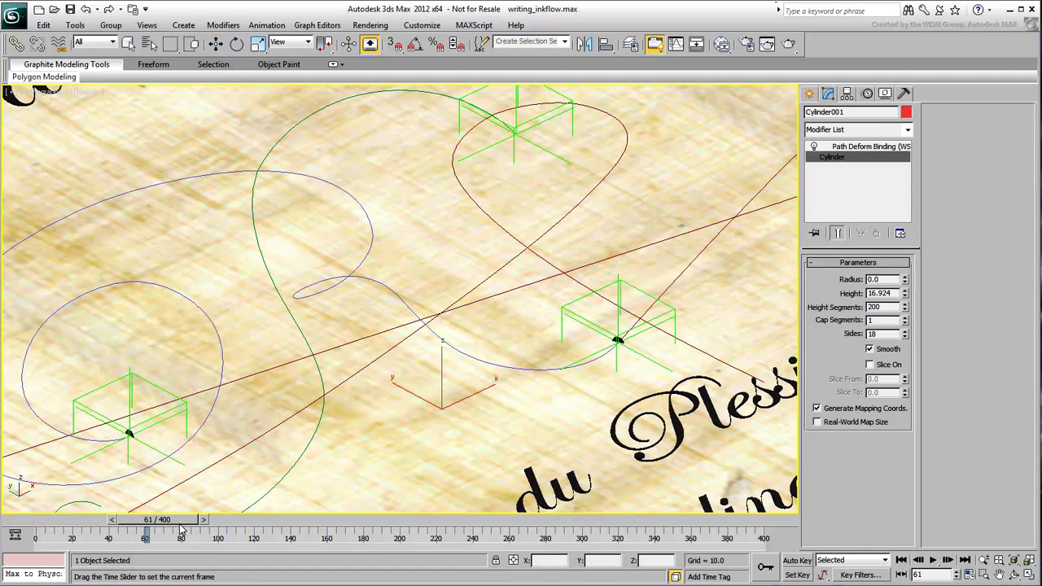
key(w)
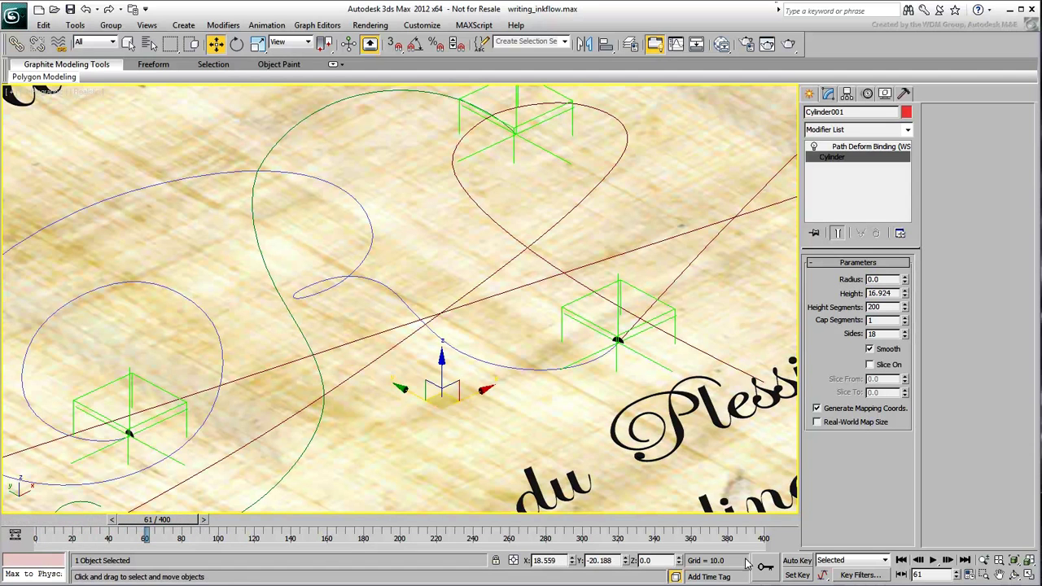
click(797, 560)
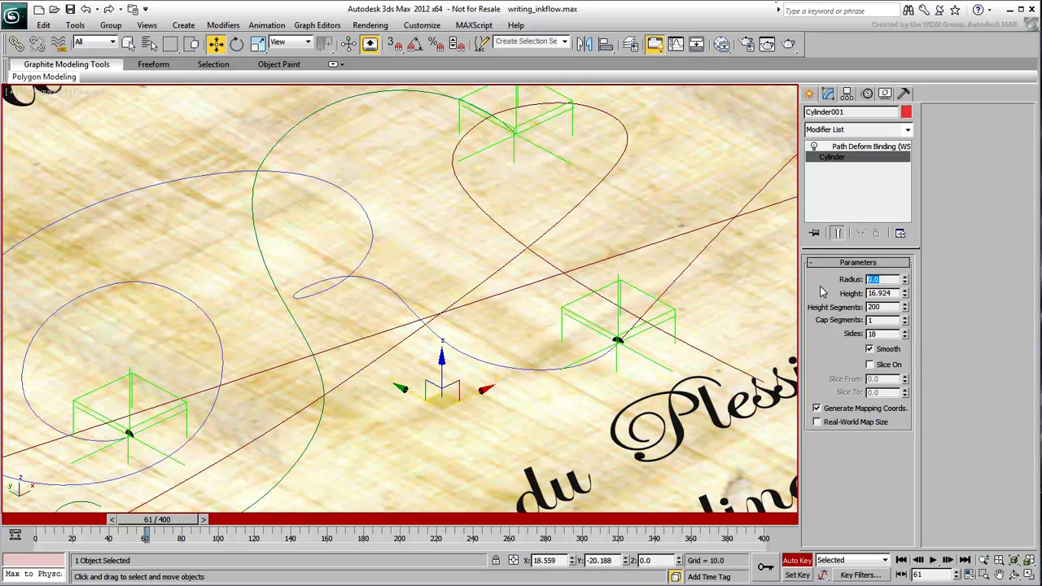
text(0.4)
key(Return)
mouse_move(136, 519)
mouse_down()
mouse_move(90, 519)
mouse_move(133, 521)
mouse_up()
key(w)
mouse_move(35, 533)
mouse_down()
mouse_move(146, 550)
mouse_move(162, 522)
mouse_move(151, 525)
mouse_move(176, 529)
mouse_move(153, 527)
mouse_up()
Key Cylinder002's radius up to 0.4 at frame 131, moving its zero key to about frame 128.
key(w)
click(129, 433)
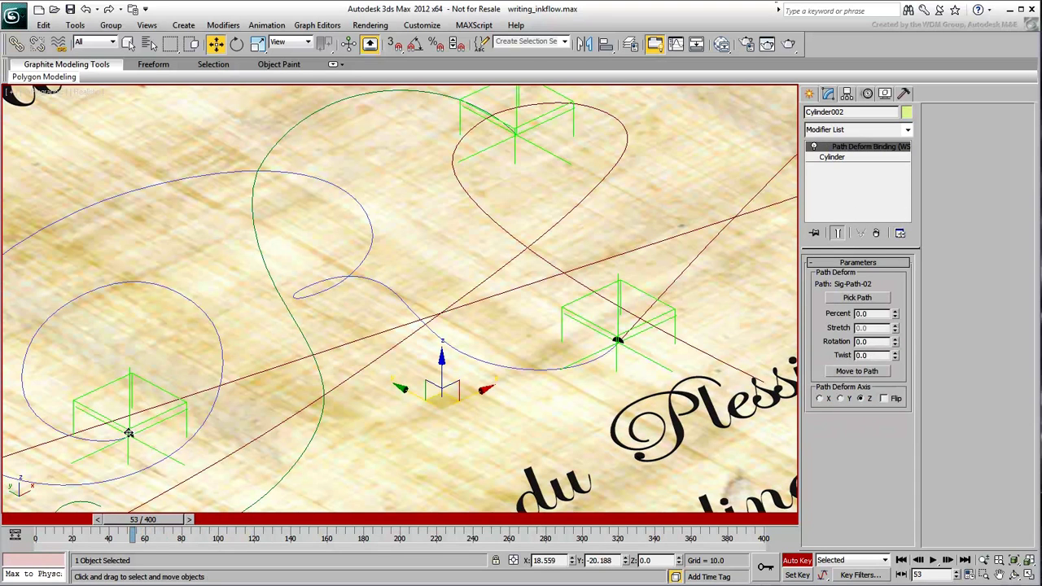
click(796, 565)
click(847, 157)
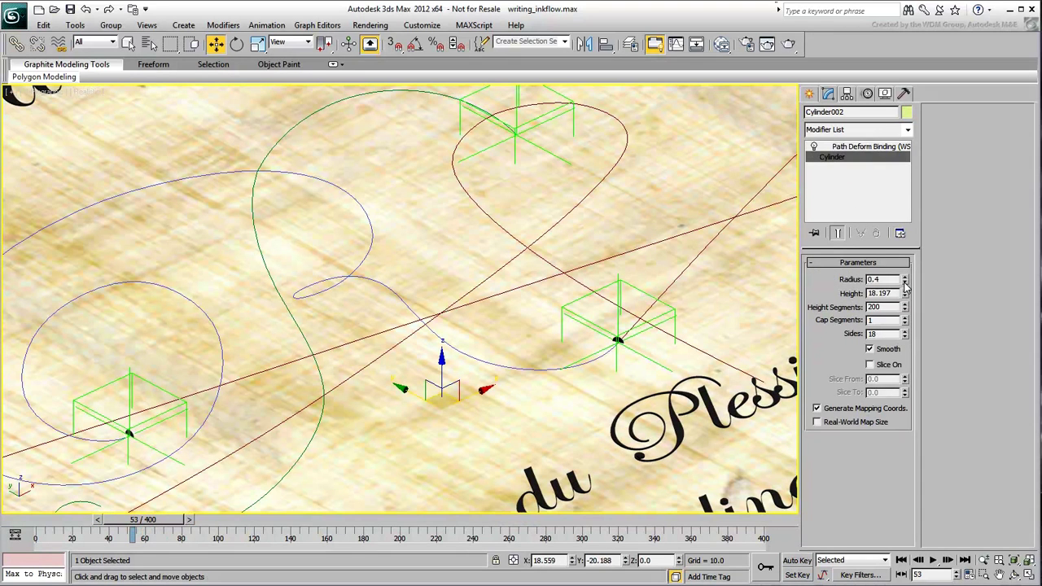
drag(138, 521, 279, 520)
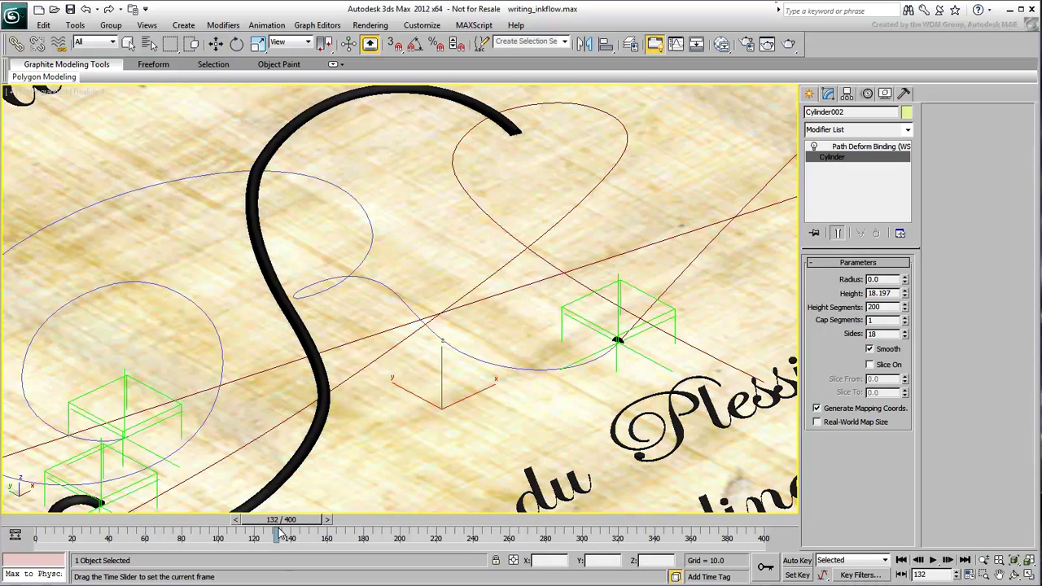
click(796, 560)
double_click(883, 279)
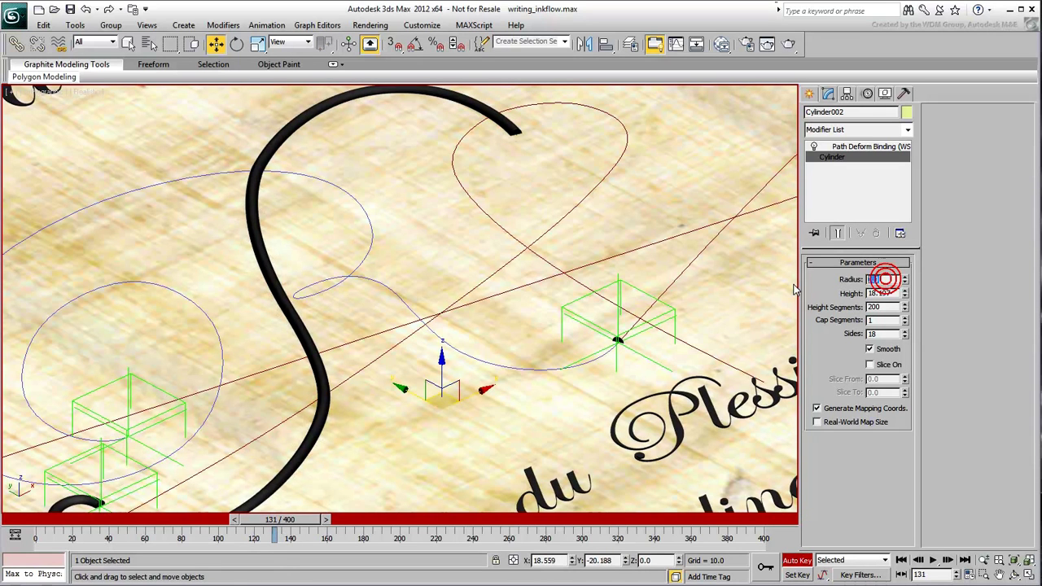
drag(35, 533, 298, 525)
Key Cylinder003's radius to 0.4 at frame 221, with its zero key just before.
key(q)
key(w)
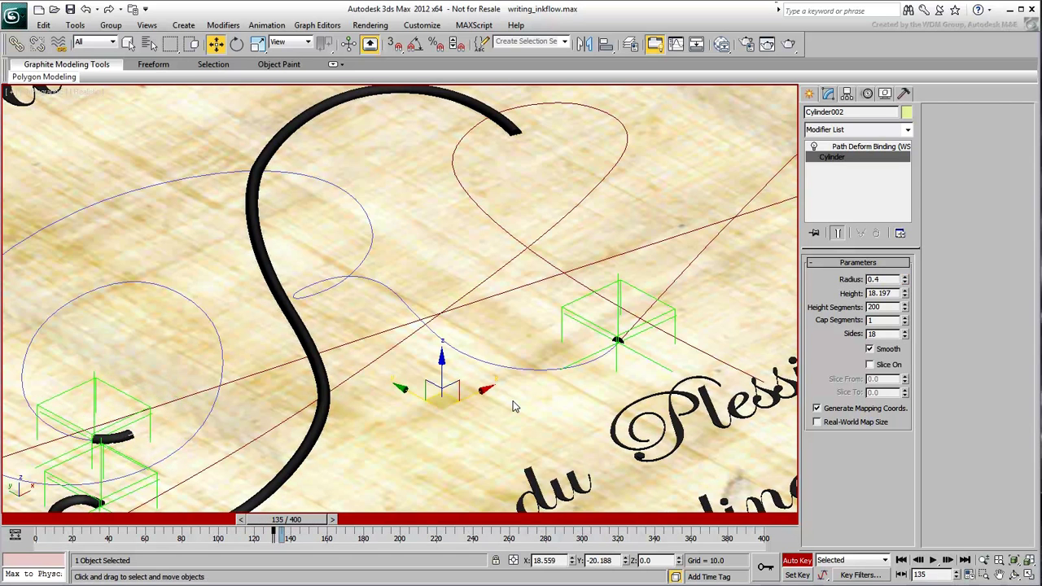
click(783, 559)
click(618, 341)
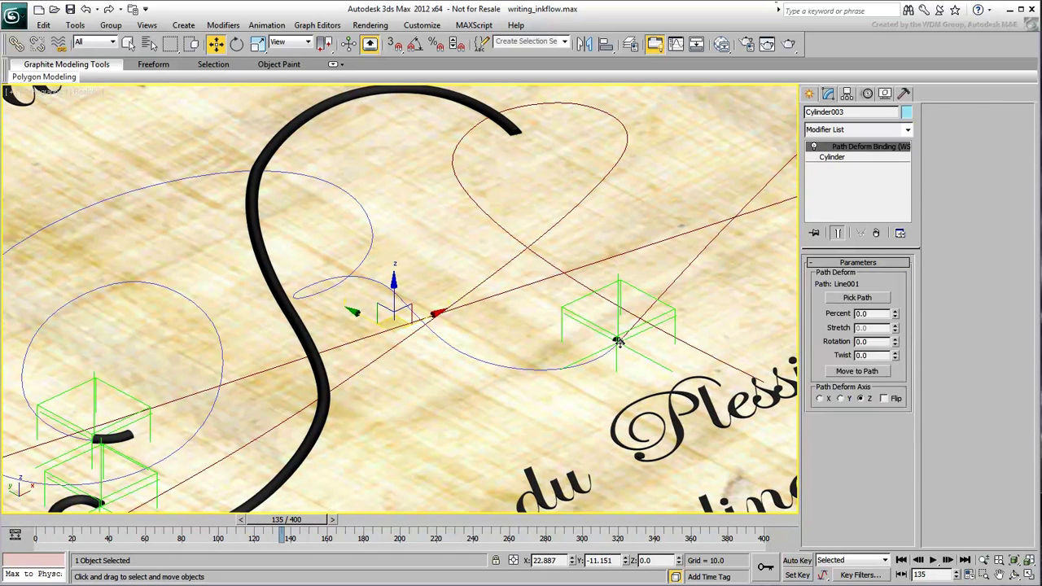
click(619, 341)
click(618, 341)
click(827, 158)
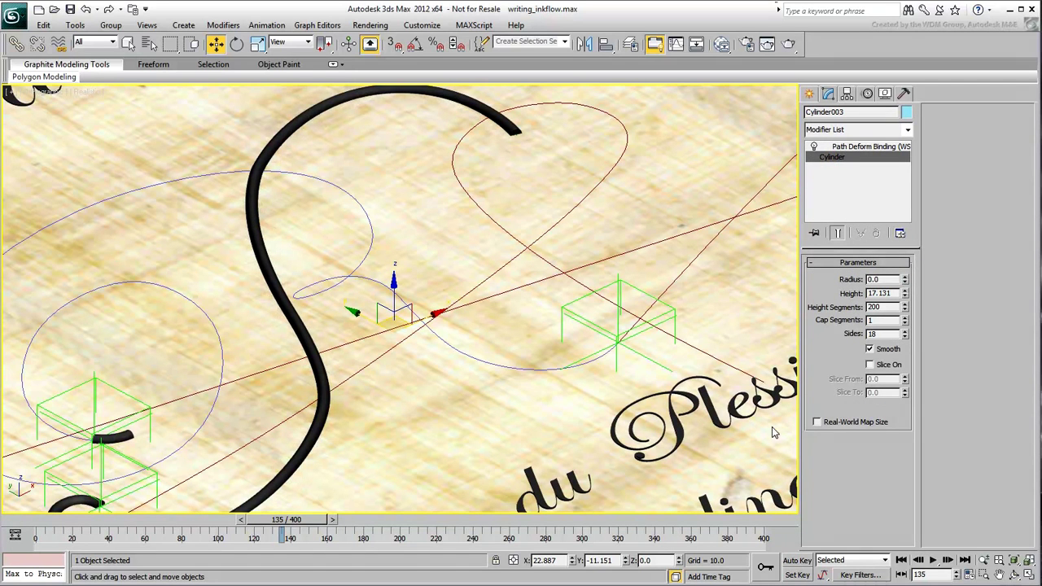
drag(281, 525, 437, 525)
click(796, 560)
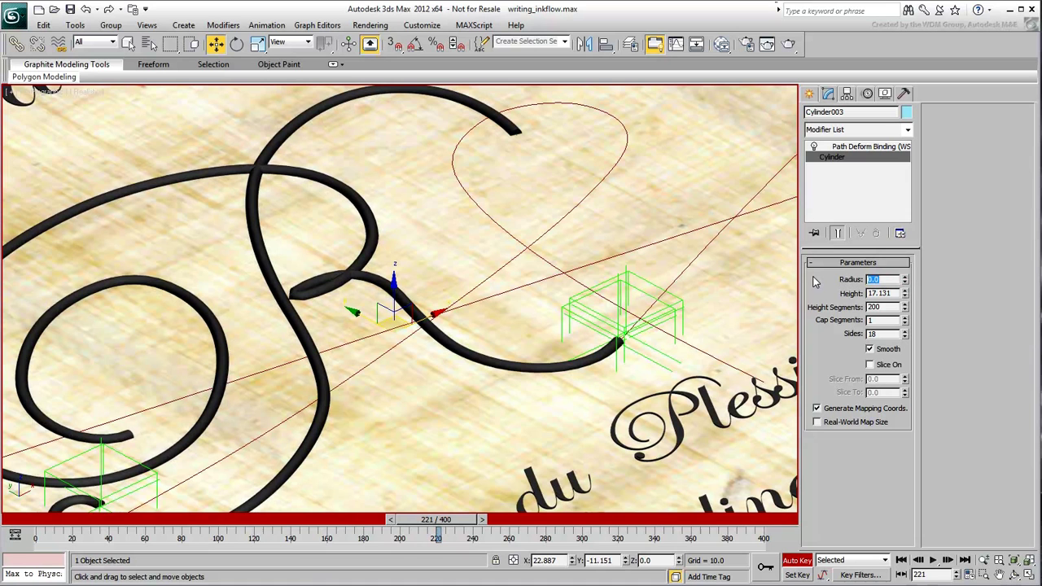
text(0.4)
key(Return)
mouse_move(35, 530)
mouse_down()
mouse_move(457, 532)
mouse_move(35, 525)
mouse_up()
Turn off Auto Key and play back the self-drawing signature animation.
click(797, 560)
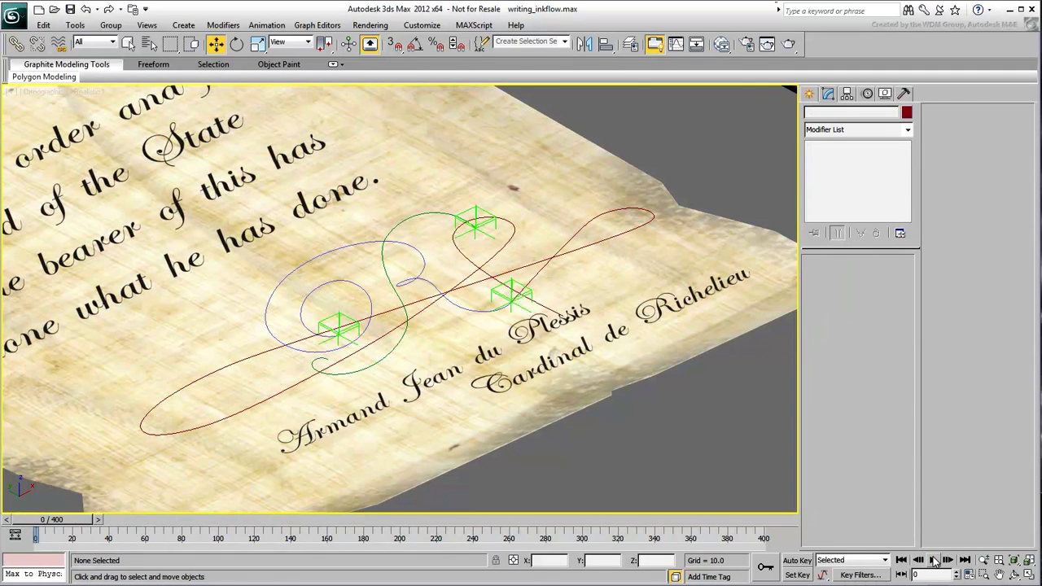
click(933, 560)
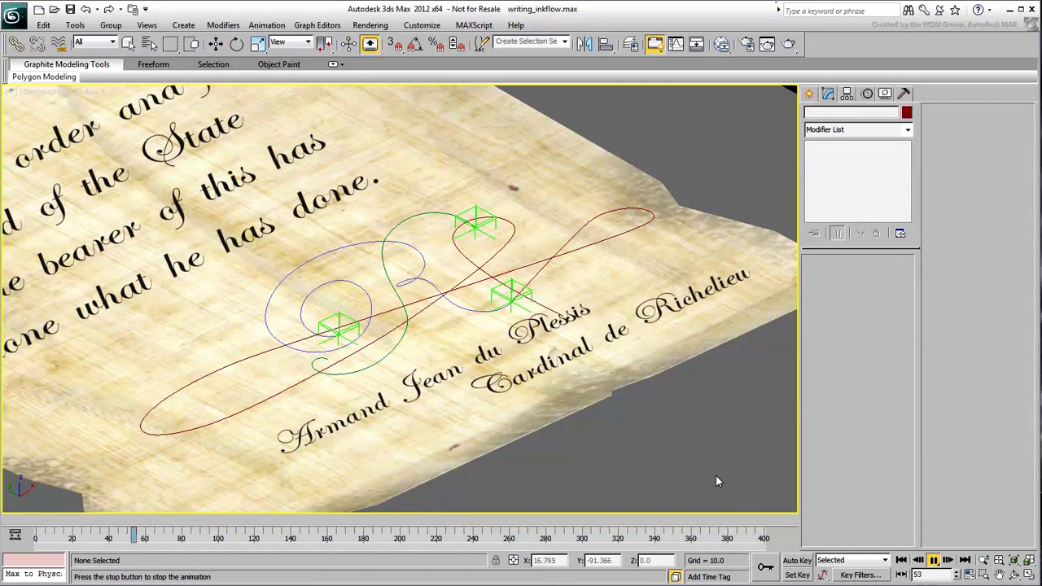